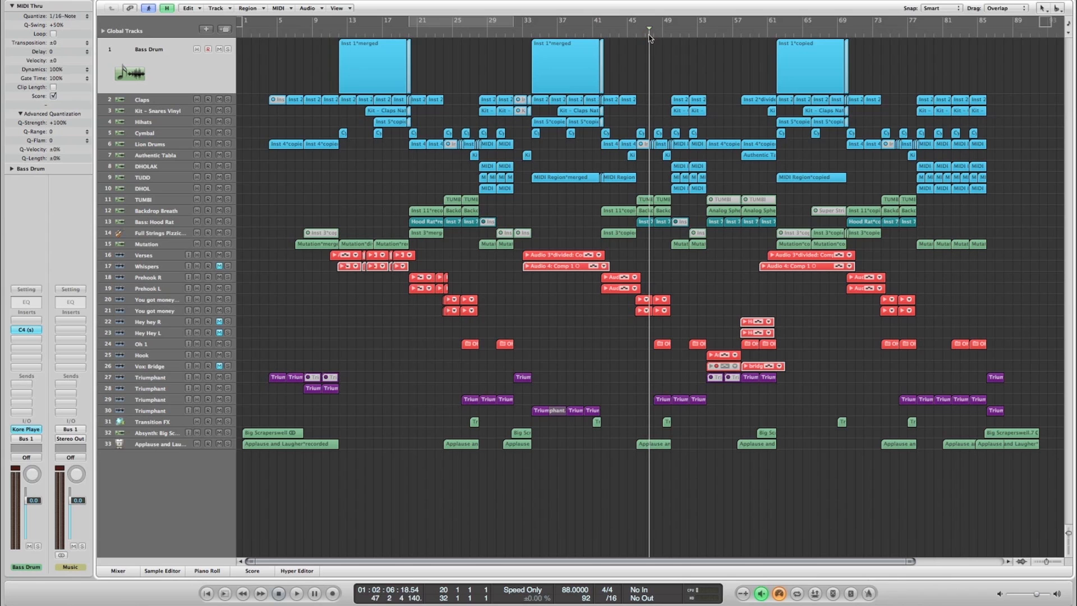
- Look through the World of Komplete product page on the Native Instruments website
left_click(283, 36)
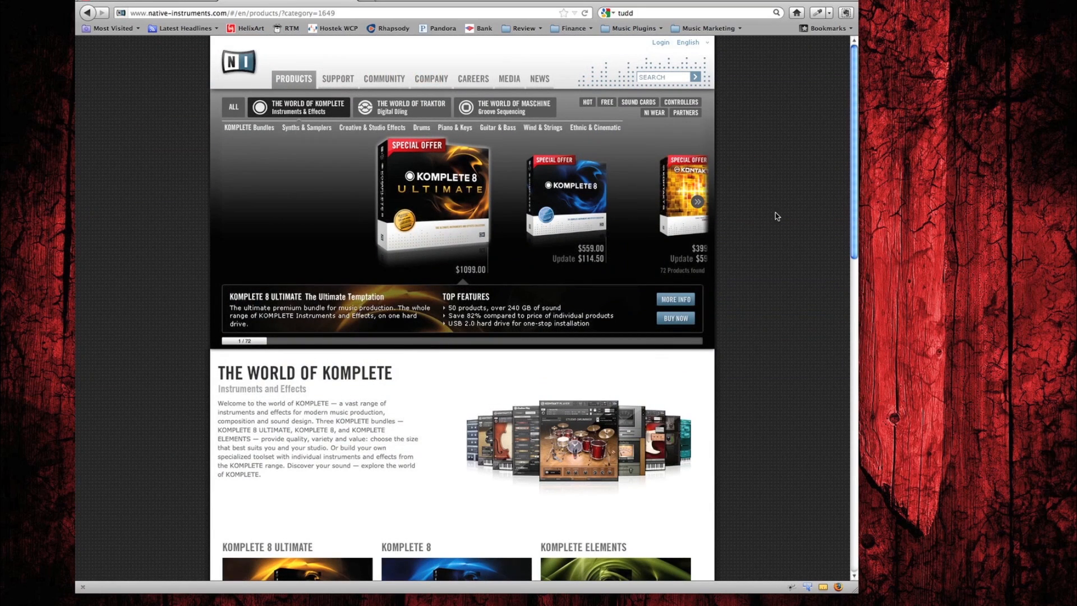
scroll(760, 214, "down", 5)
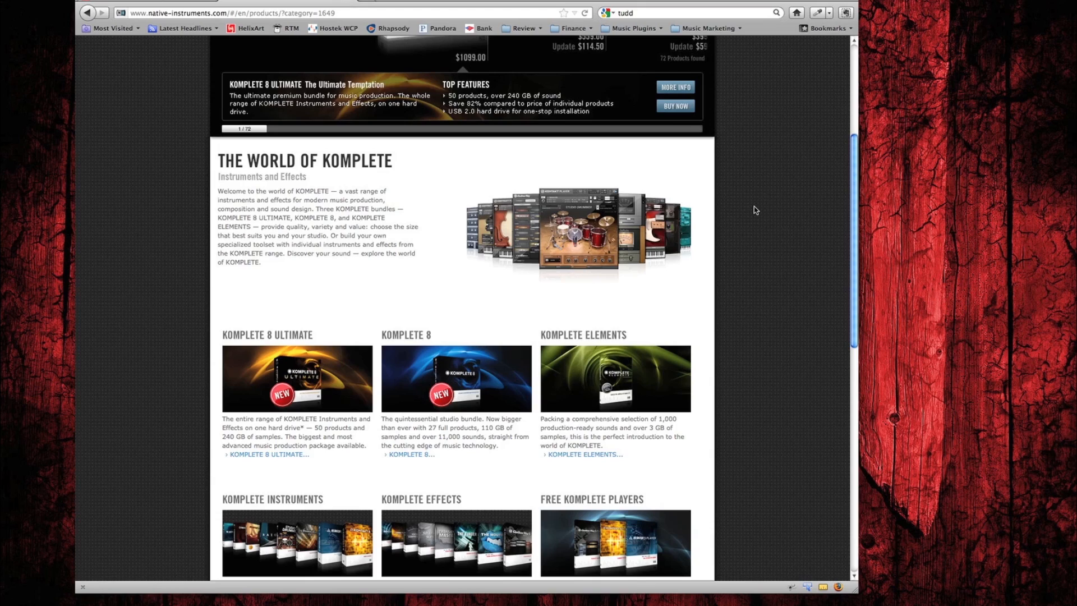
scroll(756, 210, "up", 4)
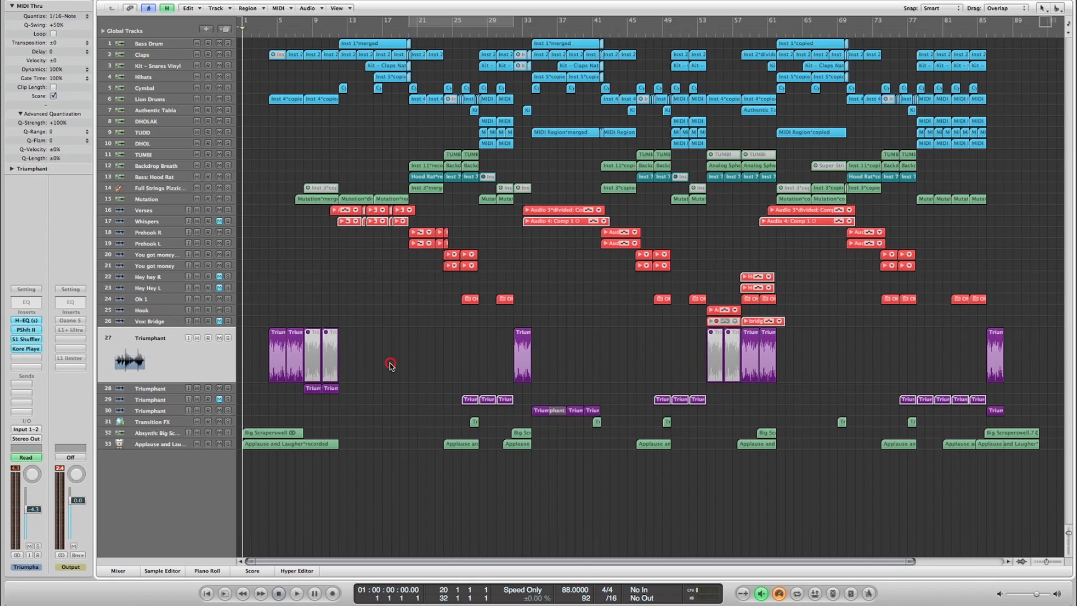
- Save the project and play the intro from the beginning, following the Triumphant regions on track 27
key("super+s")
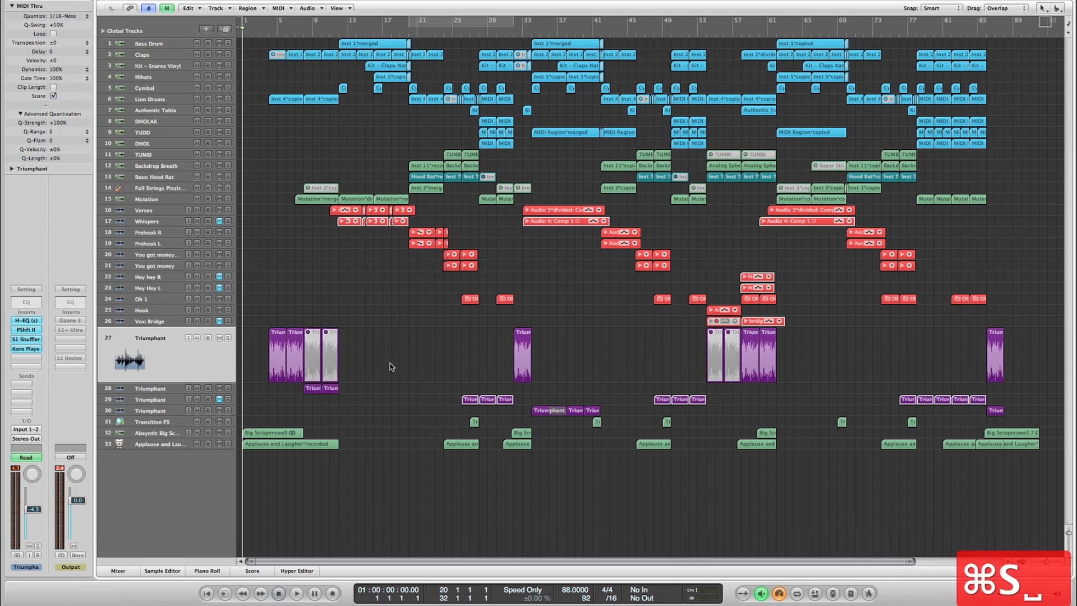
key("space")
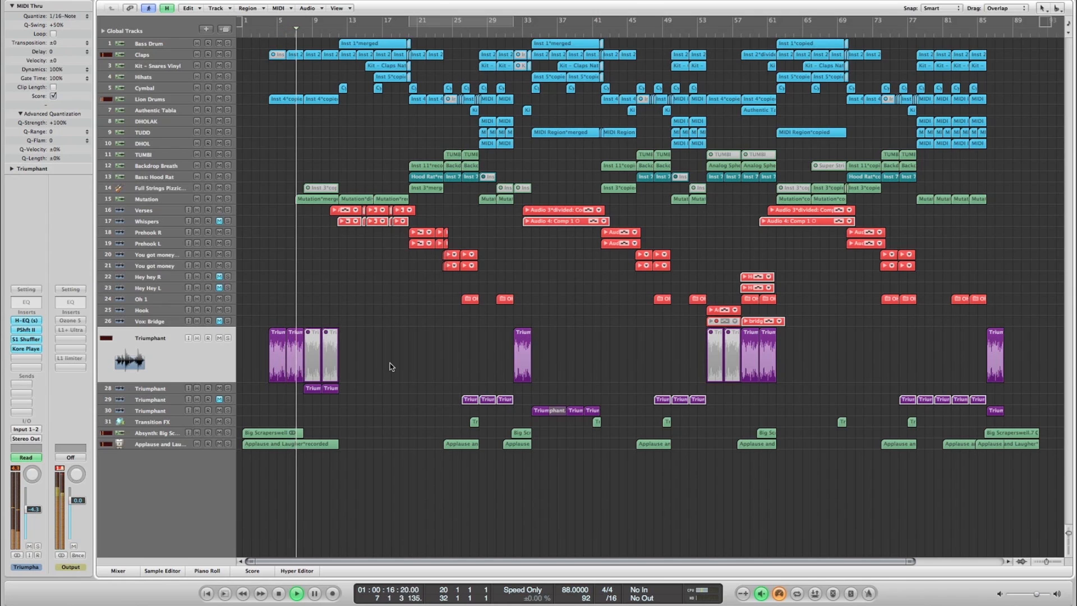
key("ctrl+Right")
key("ctrl+Right")
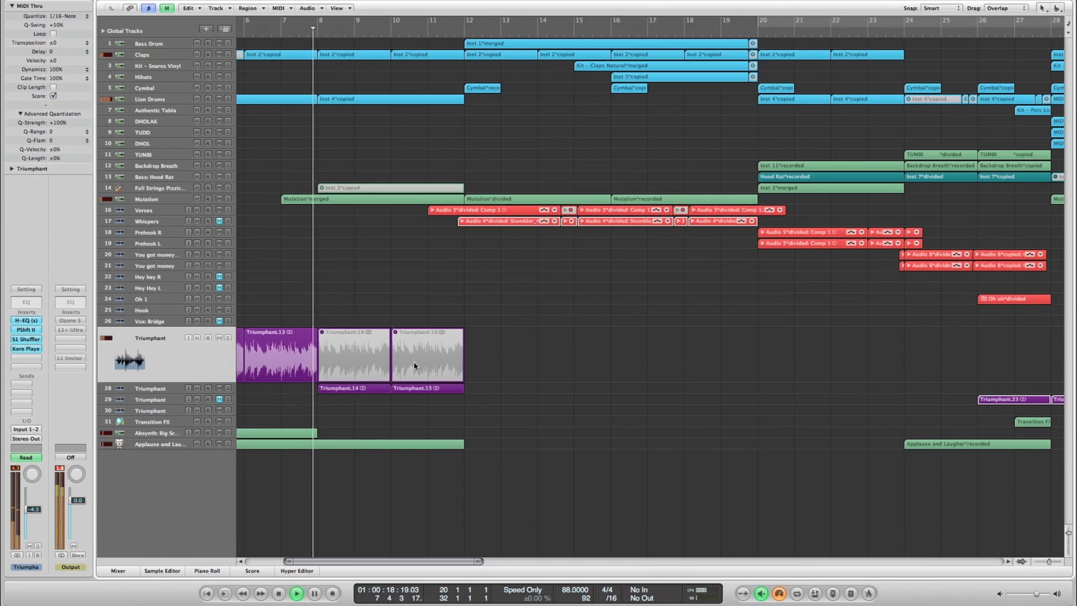
key("ctrl+Down")
key("ctrl+Right")
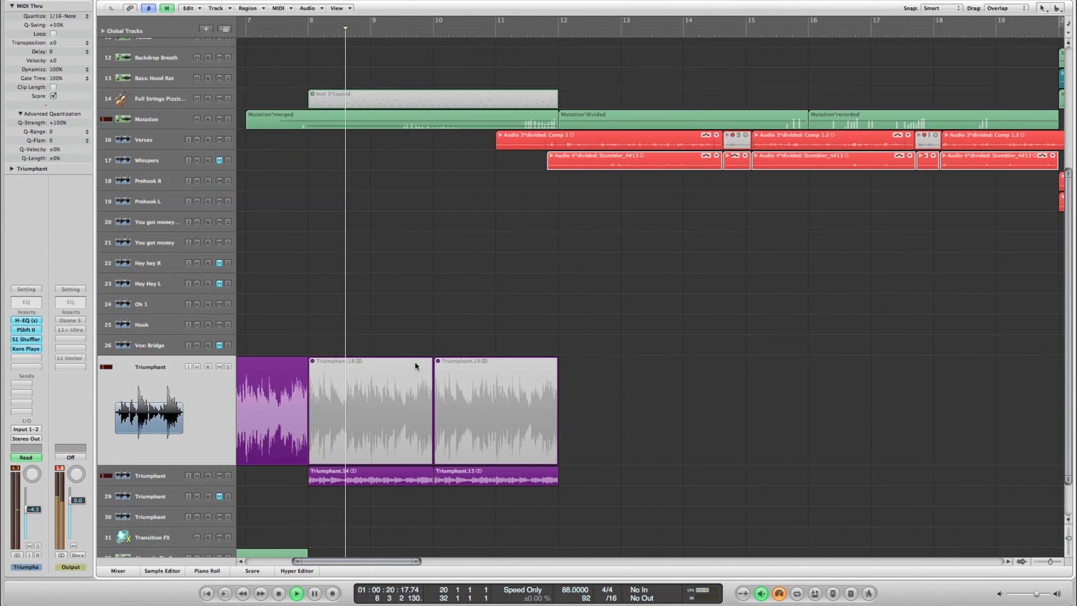
- Listen to the Triumphant regions on track 28 up to bar 12, stop playback and clear the region selection
scroll(415, 365, "left", 3)
scroll(415, 365, "down", 3)
key("Down")
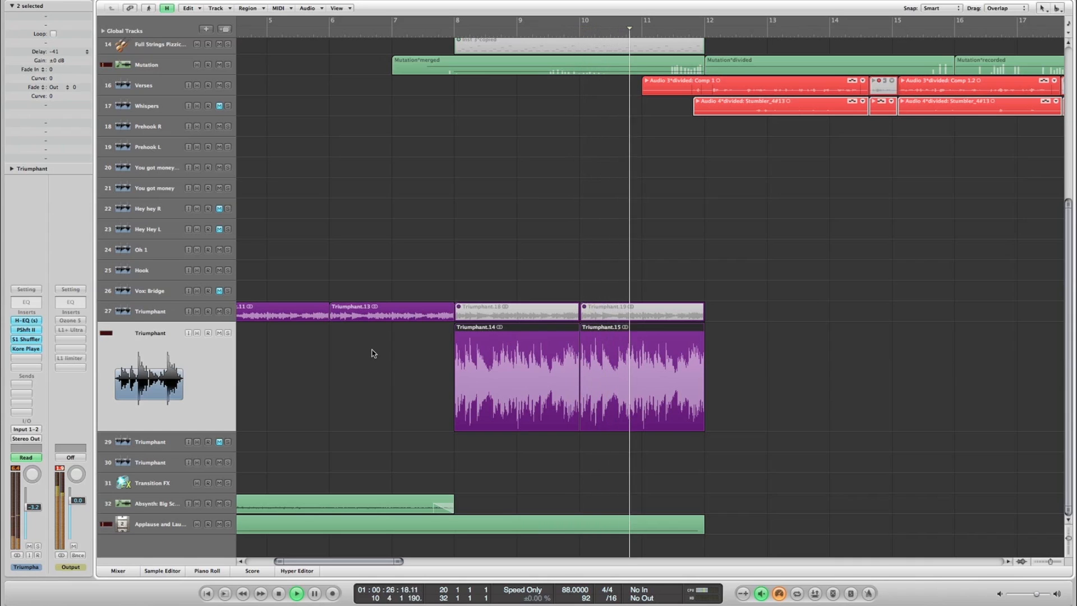
key("ctrl+Up")
key("ctrl+Left")
key("ctrl+Left")
key("ctrl+Left")
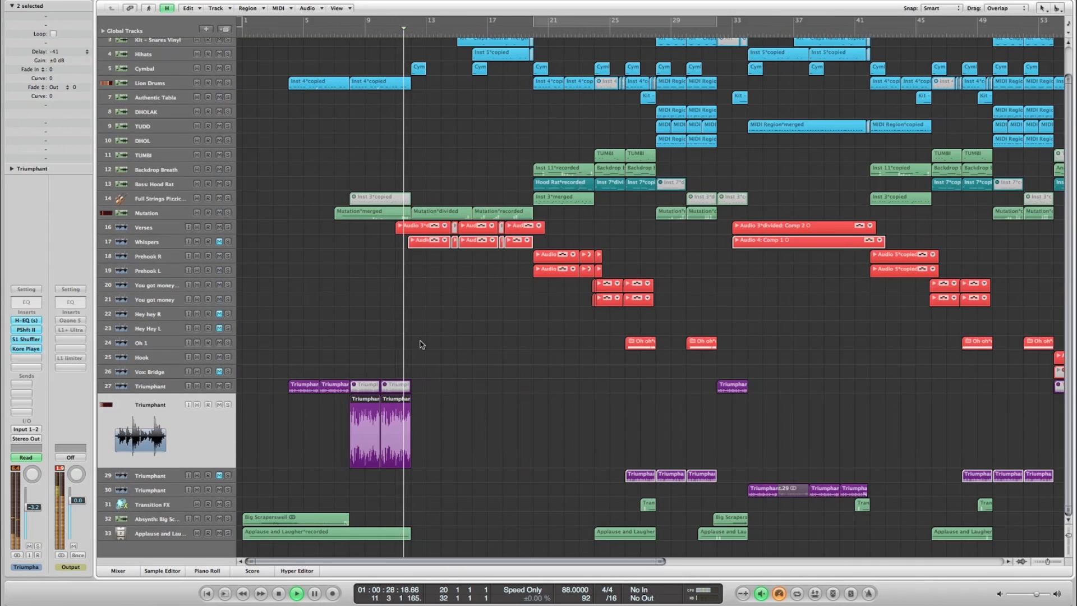
key("z")
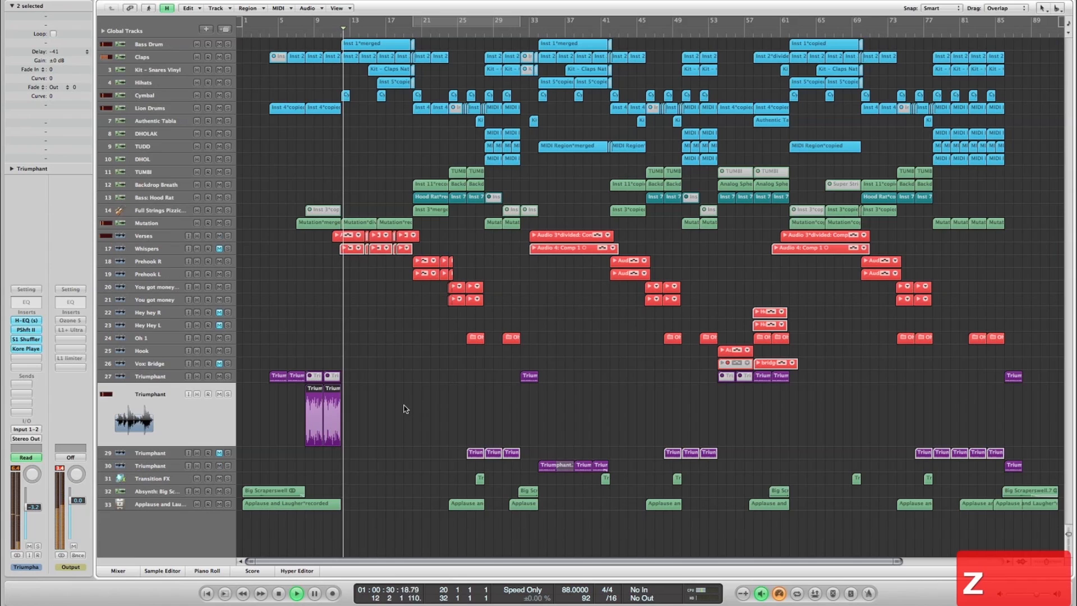
key("space")
left_click(397, 422)
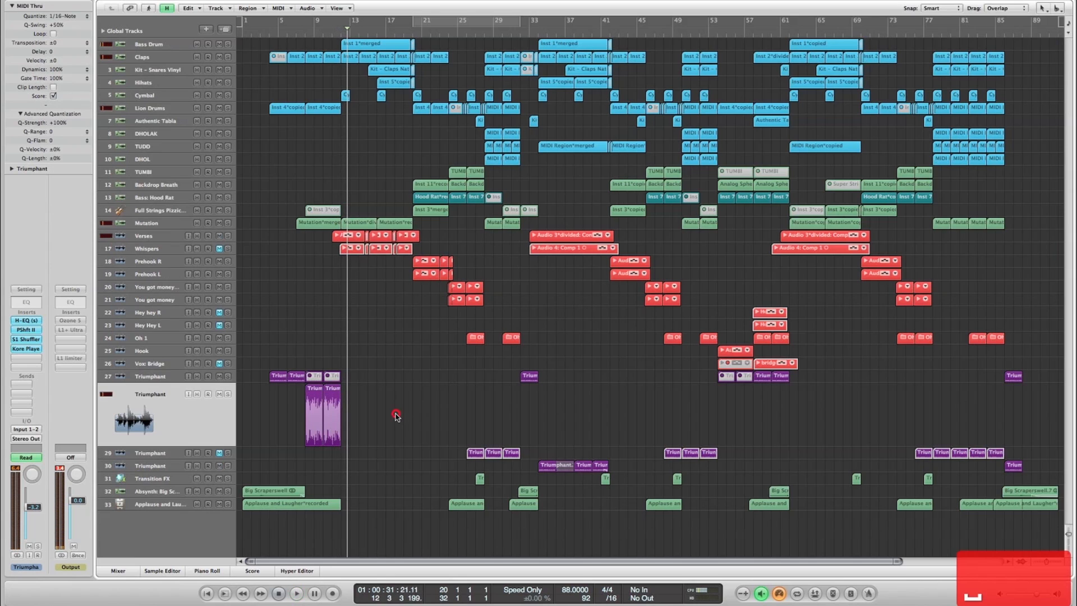
left_click(384, 416)
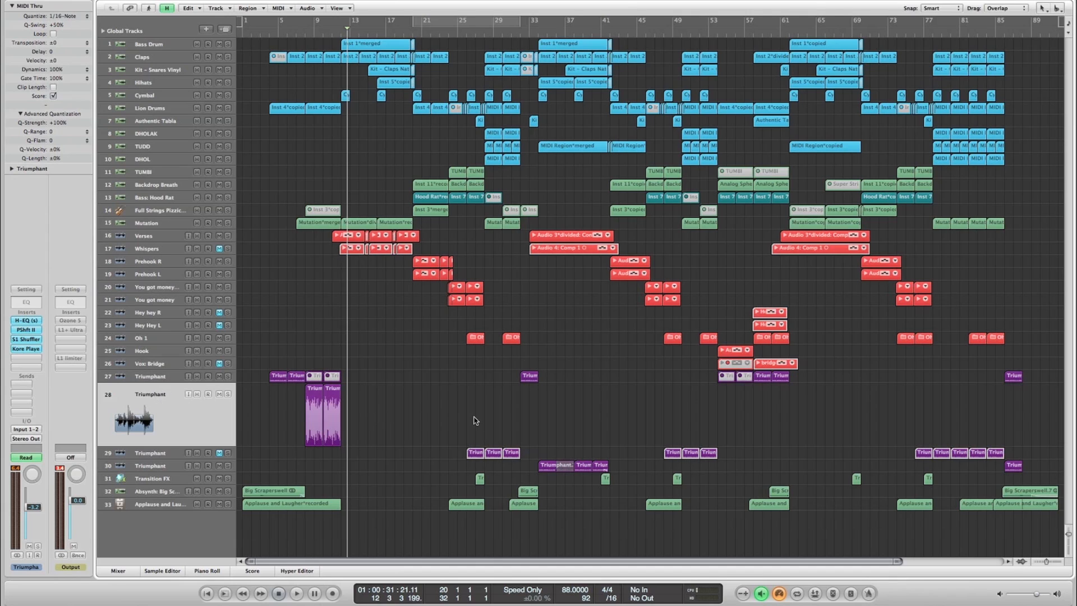
- Open the media browser on the Audio Files folder and locate Triumphant.wav
key("y")
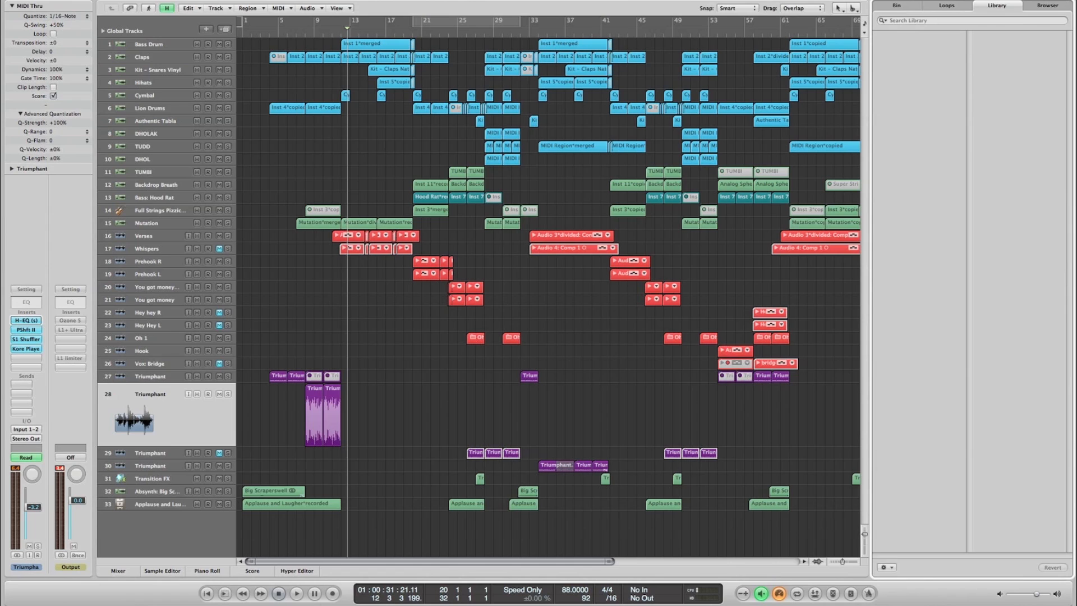
key("d")
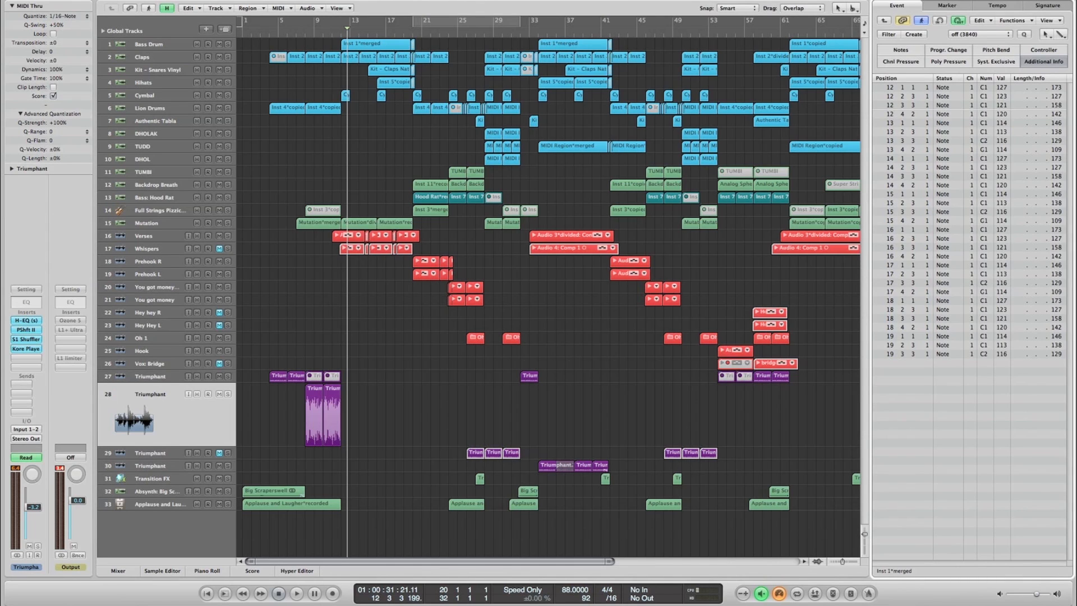
key("y")
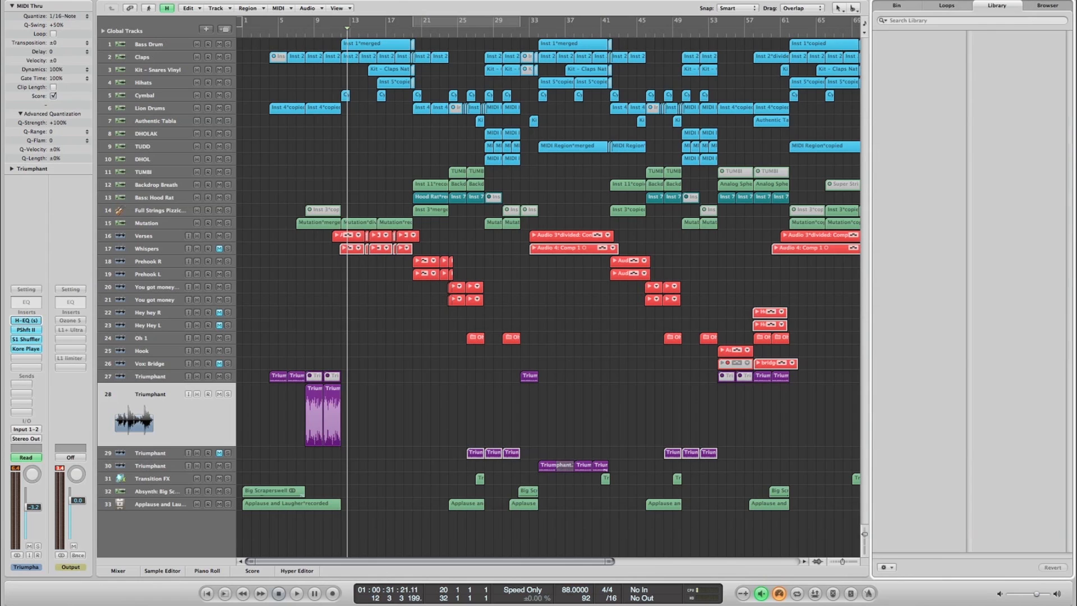
left_click(1045, 7)
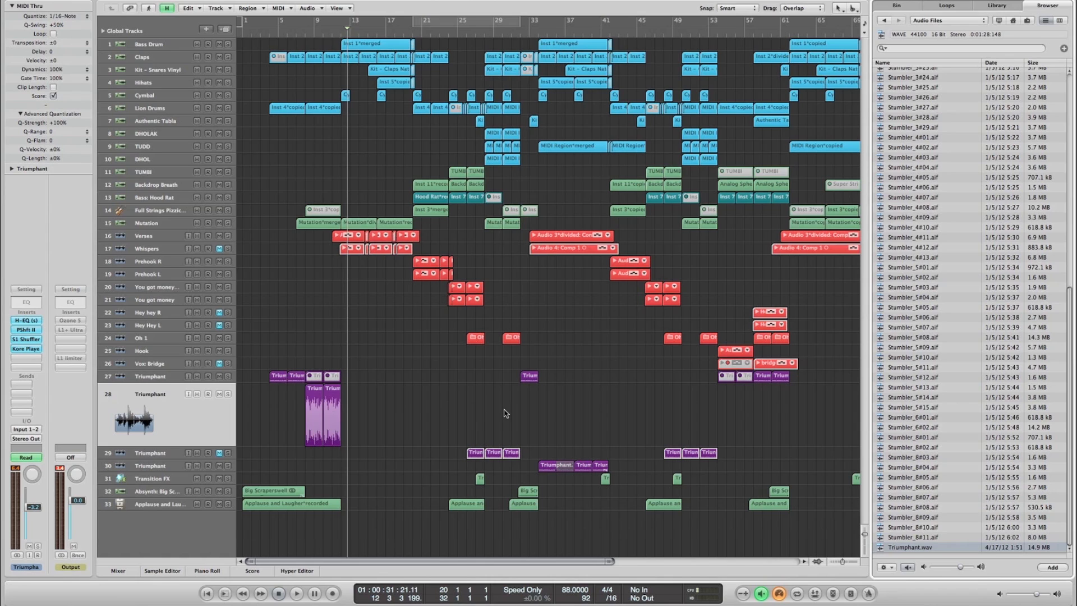
- Reveal Triumphant.wav in Finder and preview the original sample
left_click(586, 34)
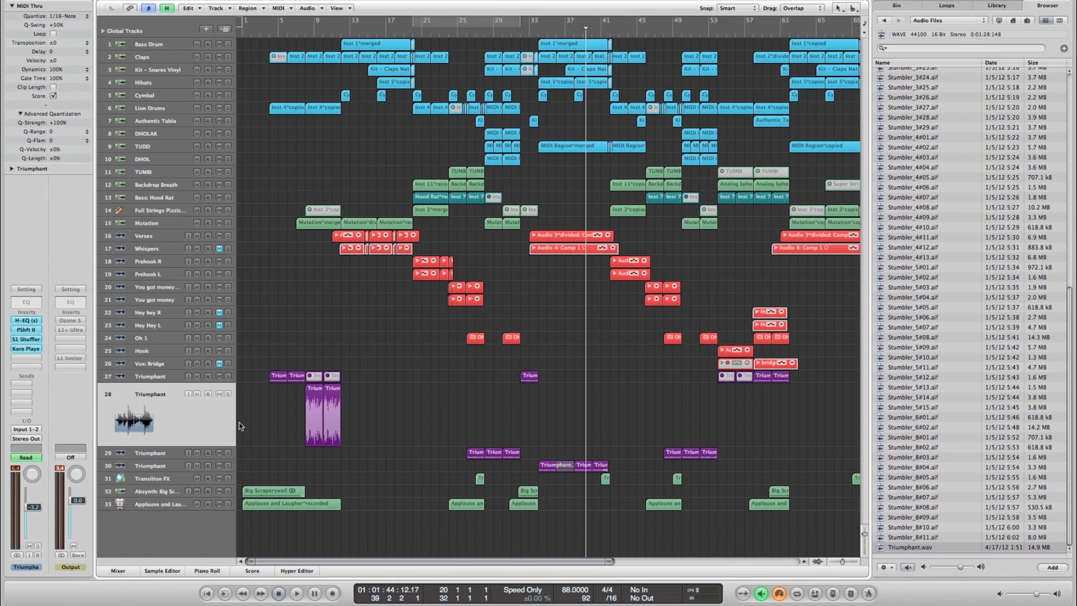
right_click(911, 549)
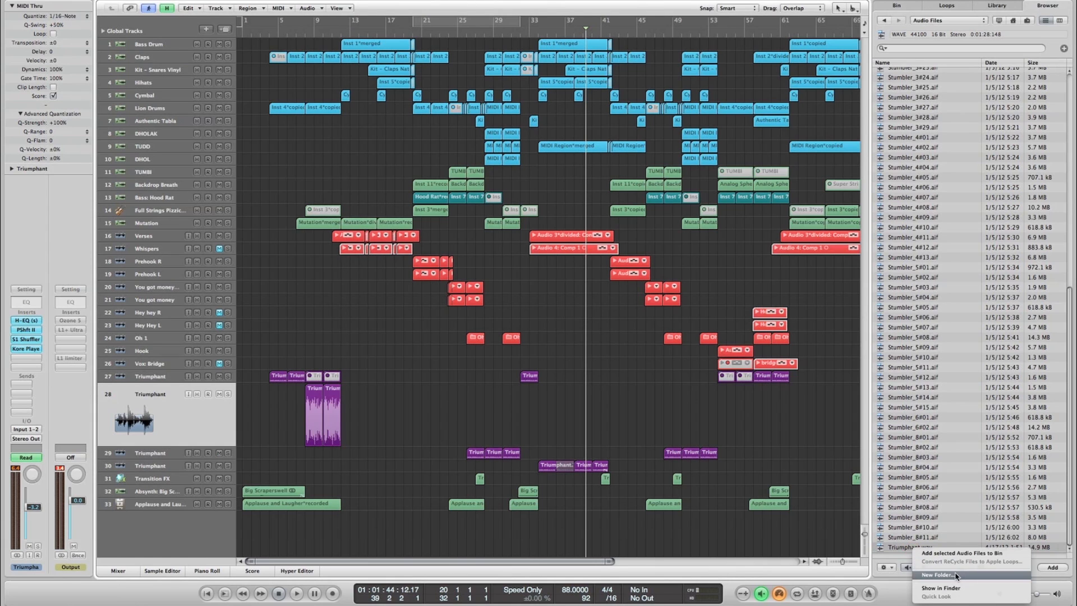
left_click(942, 588)
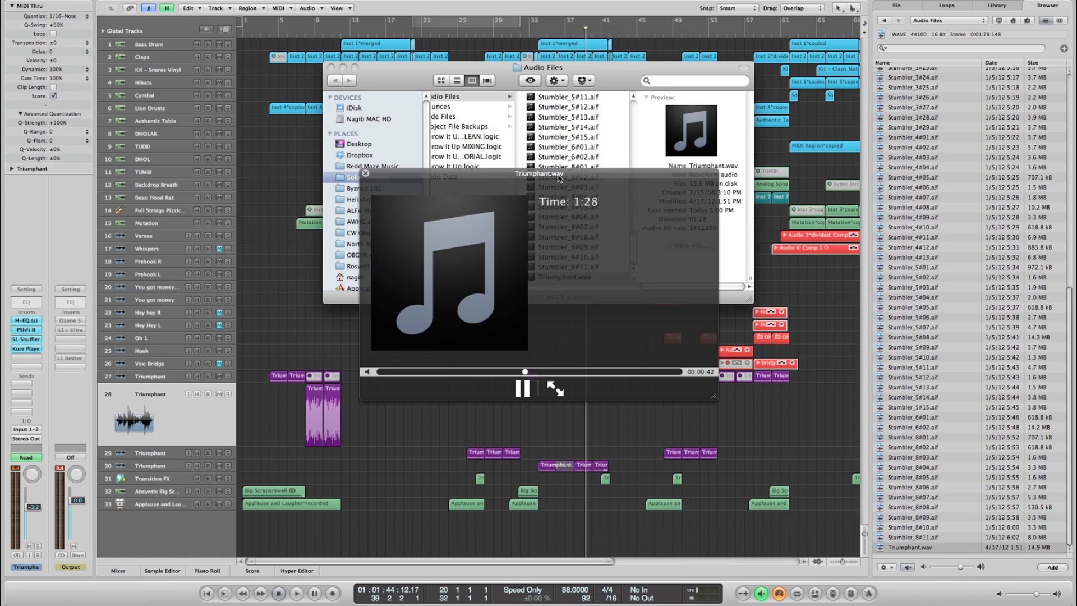
key("space")
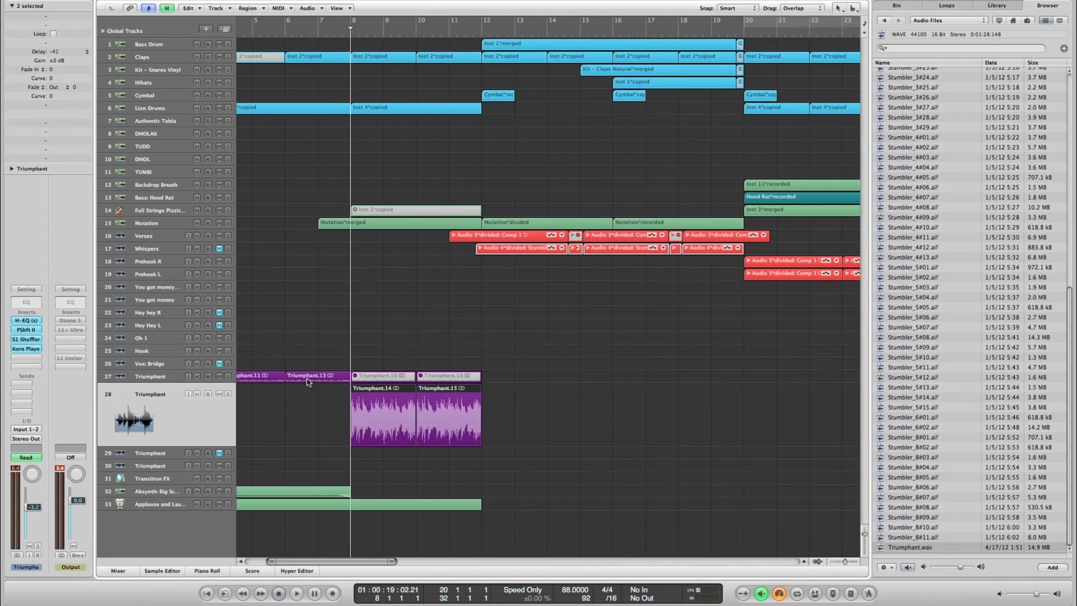
- Solo the Triumphant track 27 and play it from bar 4
left_click(306, 408)
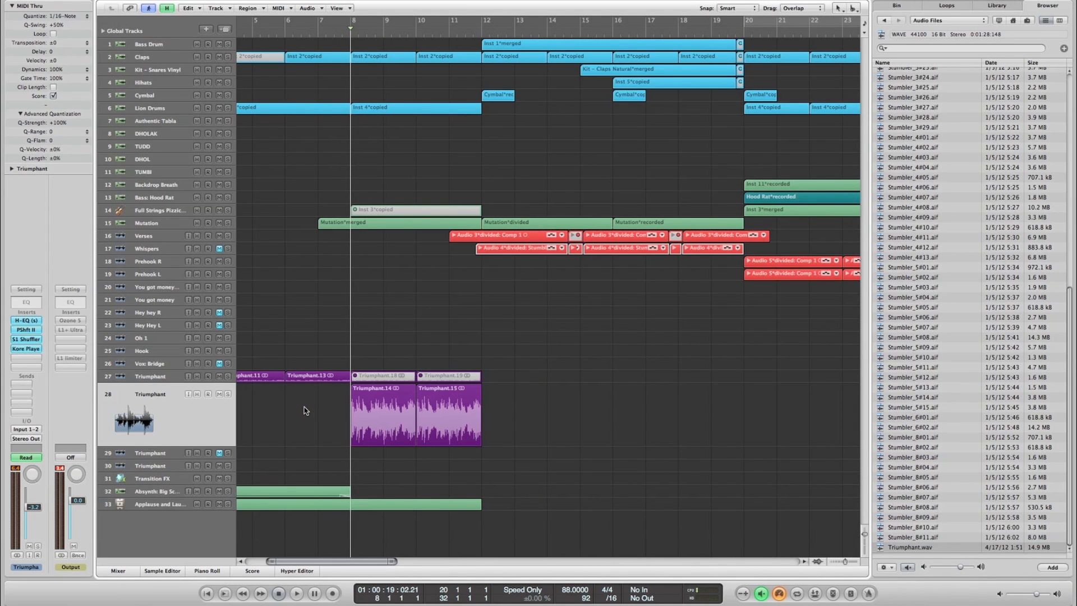
scroll(305, 409, "left", 5)
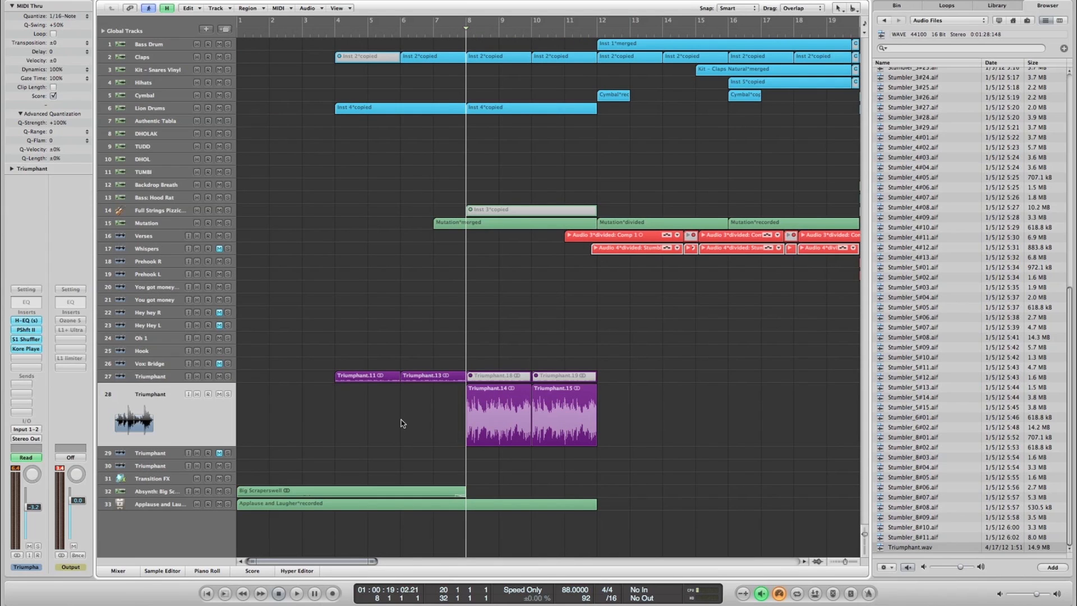
key("comma")
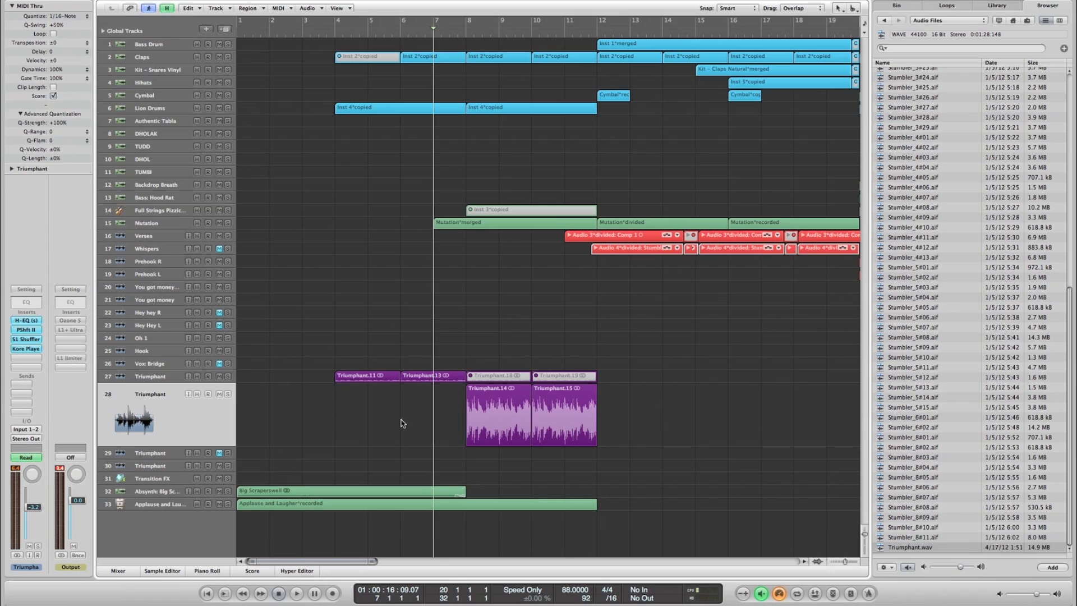
left_click(162, 379)
left_click(228, 381)
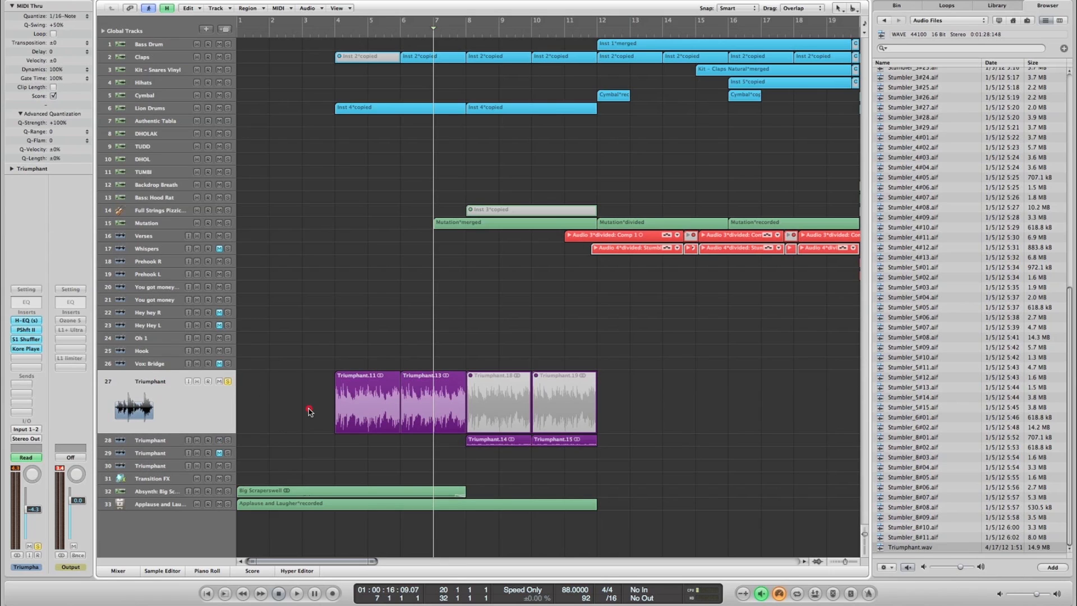
key("comma")
key("comma")
key("comma")
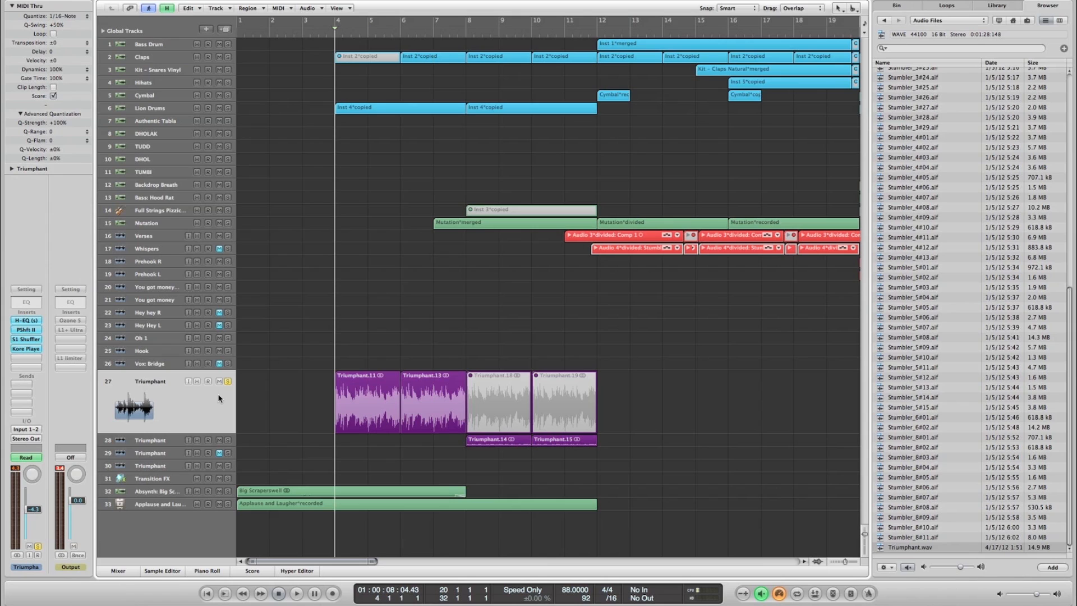
key("space")
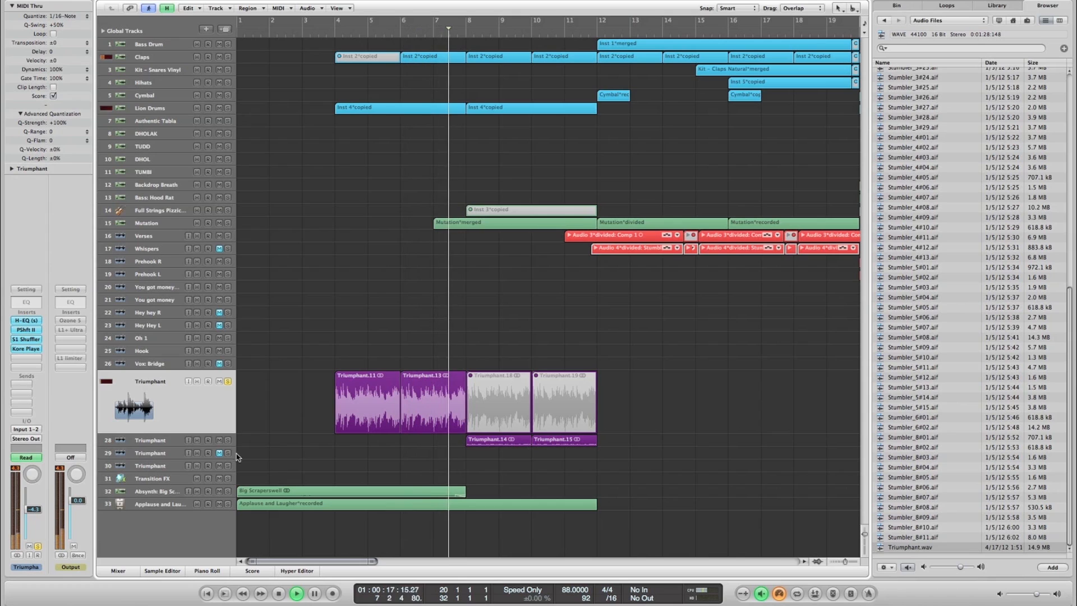
- Solo the Triumphant track 28 as well during playback, and reselect track 27 after stopping past bar 12
left_click(167, 441)
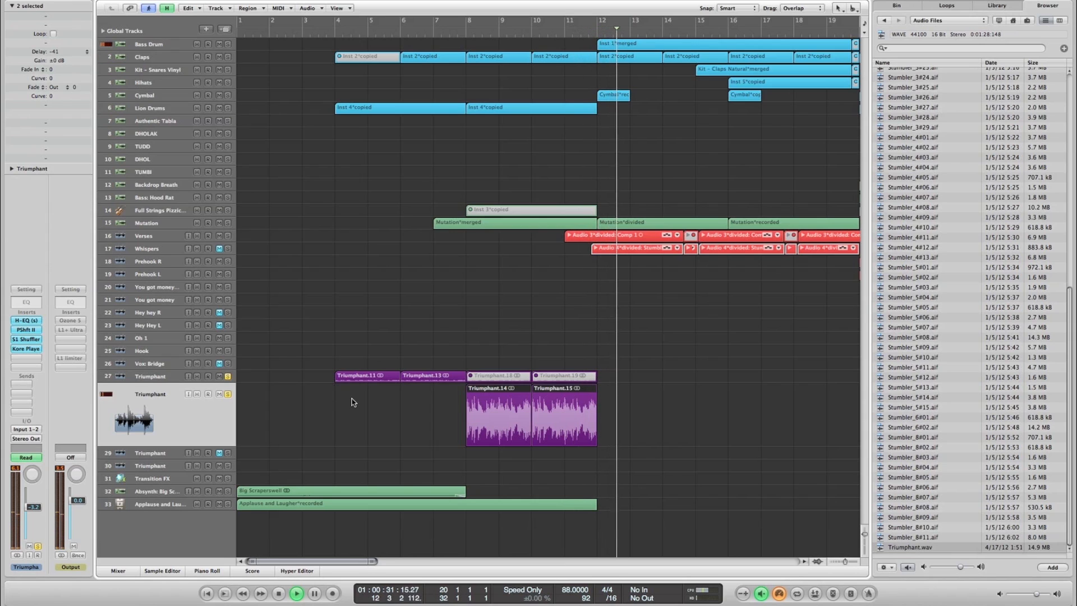
key("space")
left_click(146, 375)
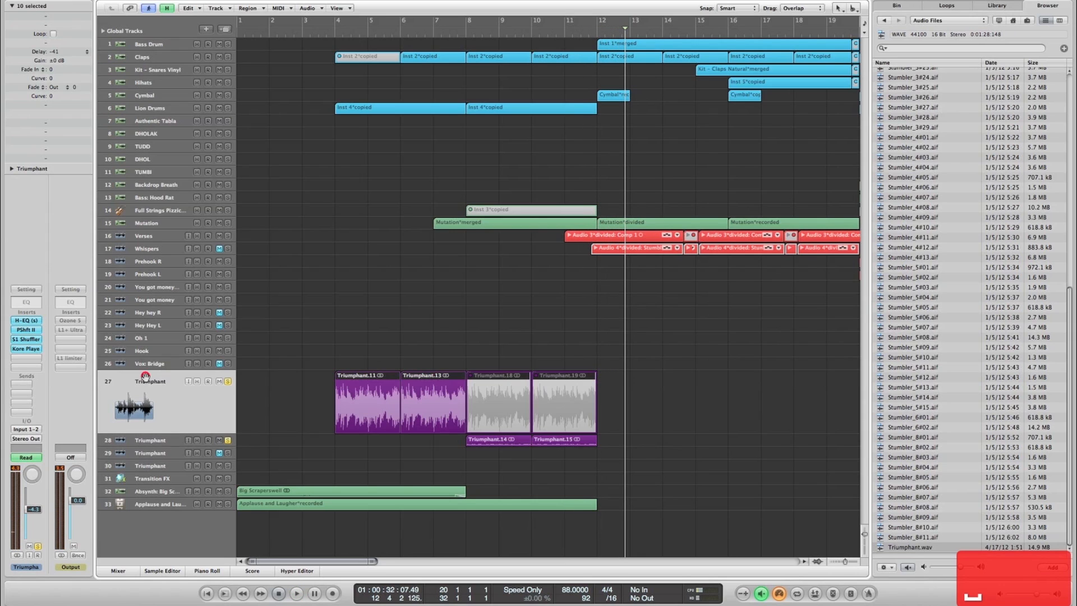
left_click(305, 402)
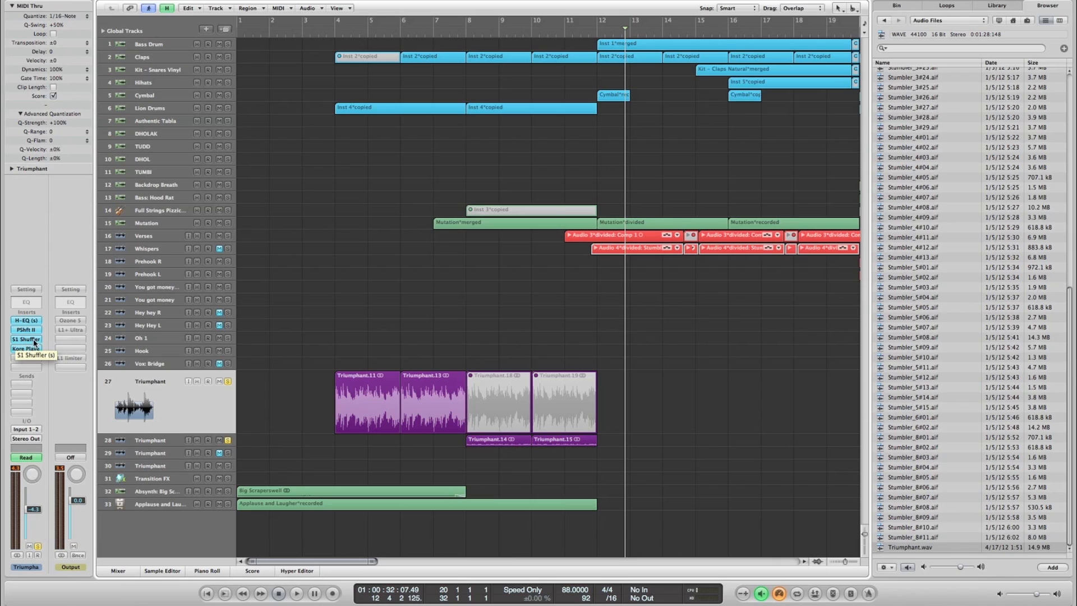
- Play the soloed Triumphant track 27 from bar 4 with all its inserts active
left_click(335, 29)
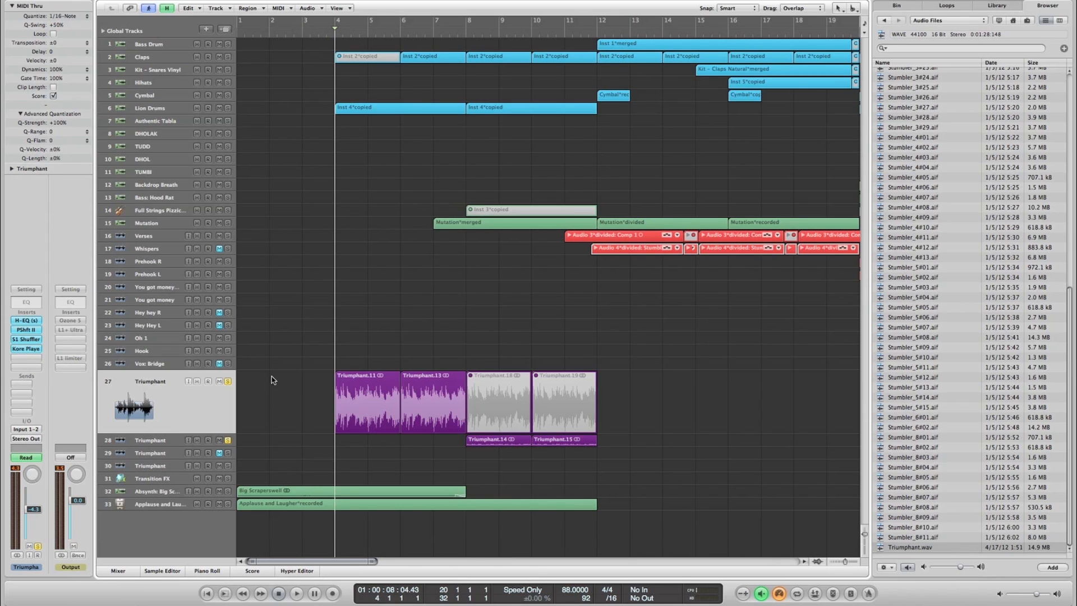
key("space")
key("space")
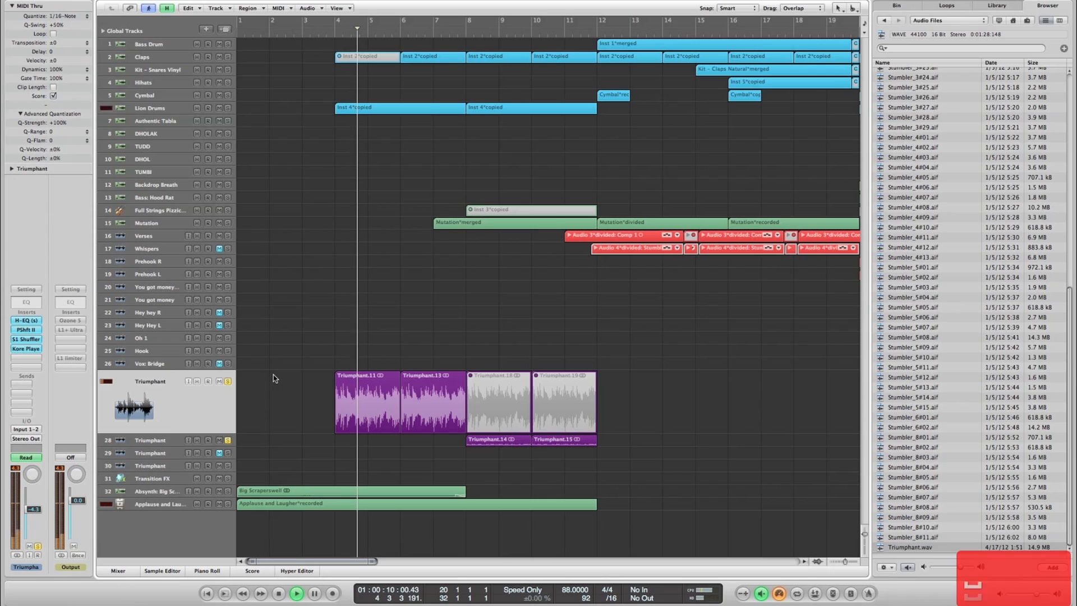
key("period")
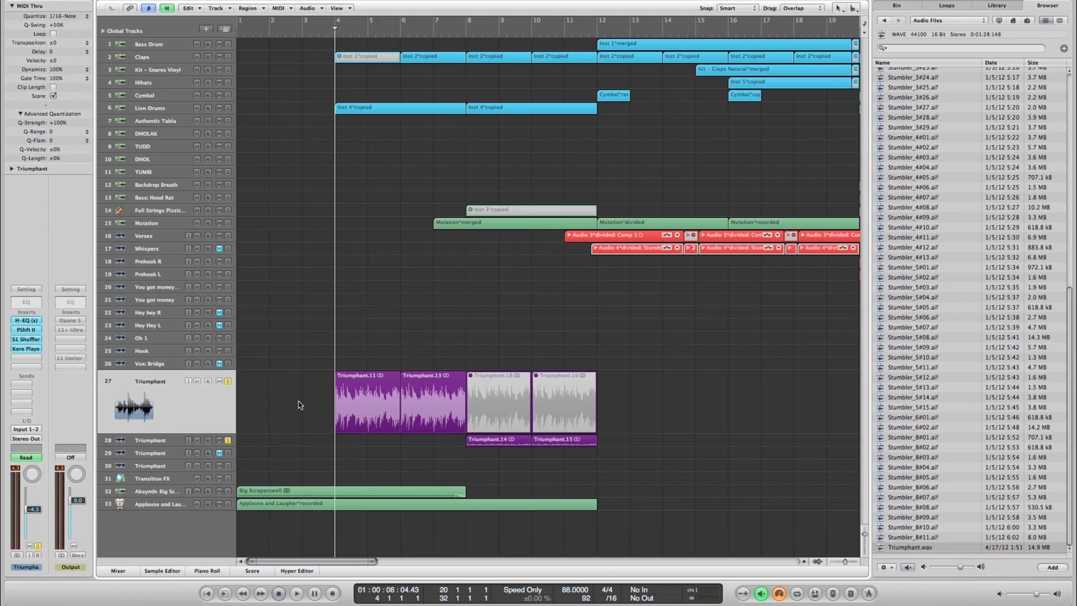
- Bypass the Kore Player insert on track 27 and listen to the result from bar 4
left_click(29, 349, "alt")
key("space")
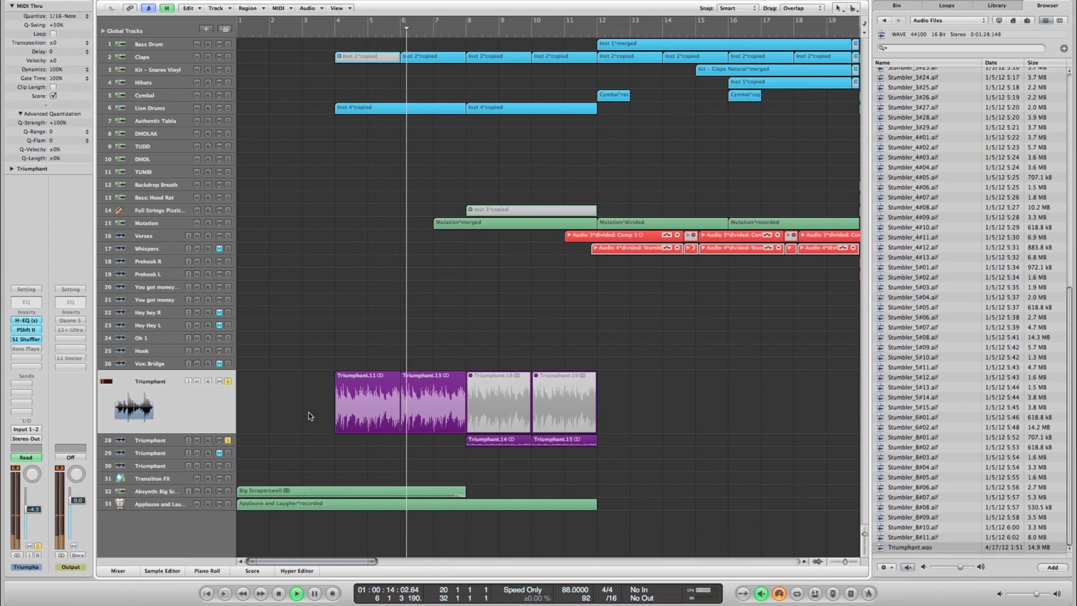
key("space")
- Select the regions Triumphant.11, Triumphant.13 and Triumphant.14 one after another to identify the sample chops
left_click(285, 400)
left_click(357, 406)
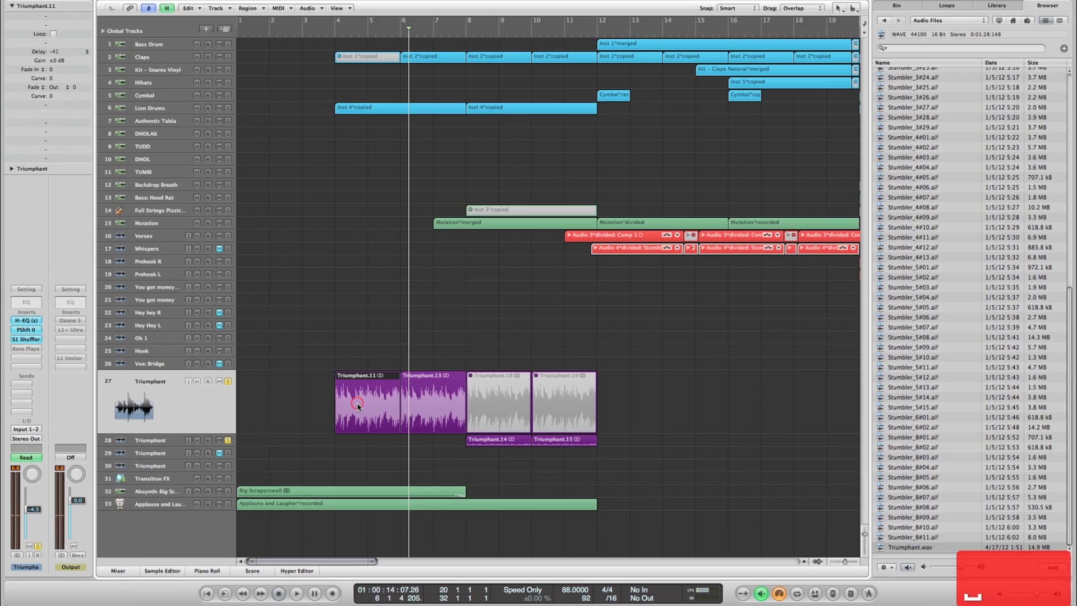
left_click(414, 402)
left_click(497, 440)
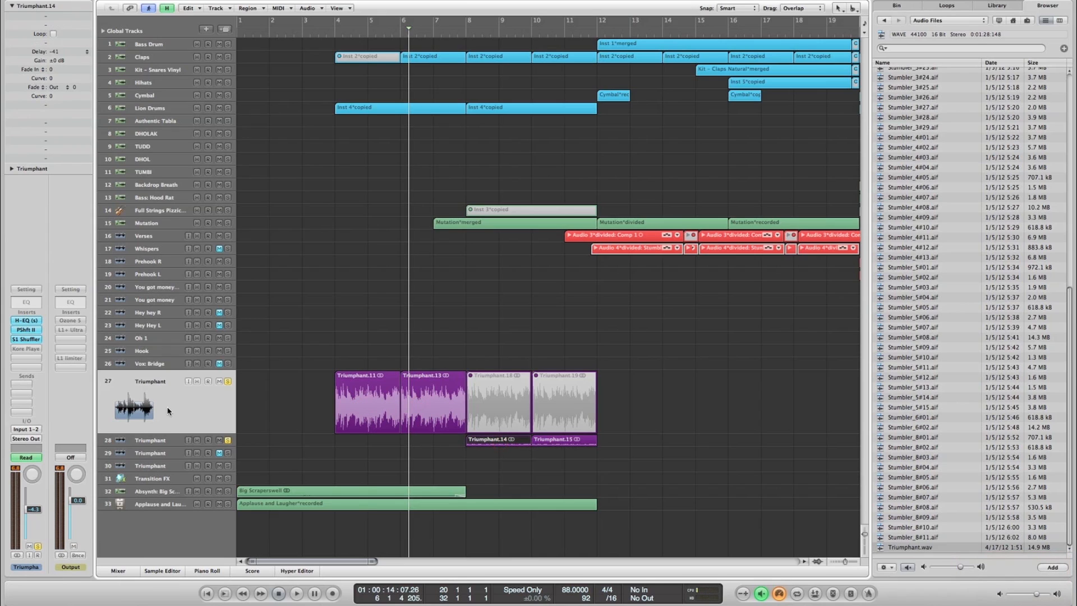
- Open the Kore Player insert on the Triumphant track 28 and filter its FX presets to the Deep Reconstructions soundpack
left_click(148, 440)
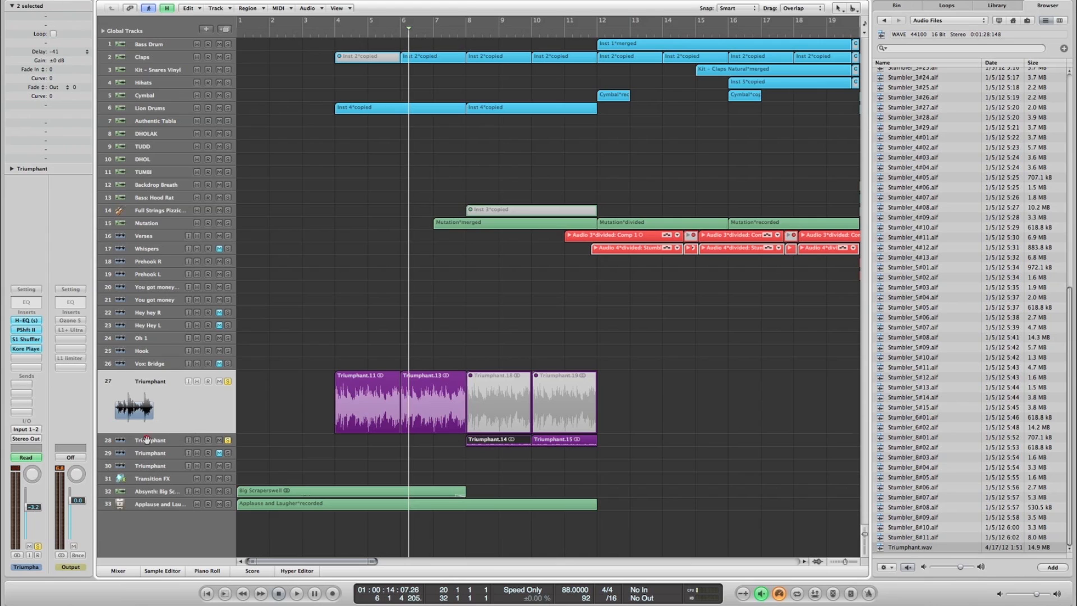
left_click(26, 349)
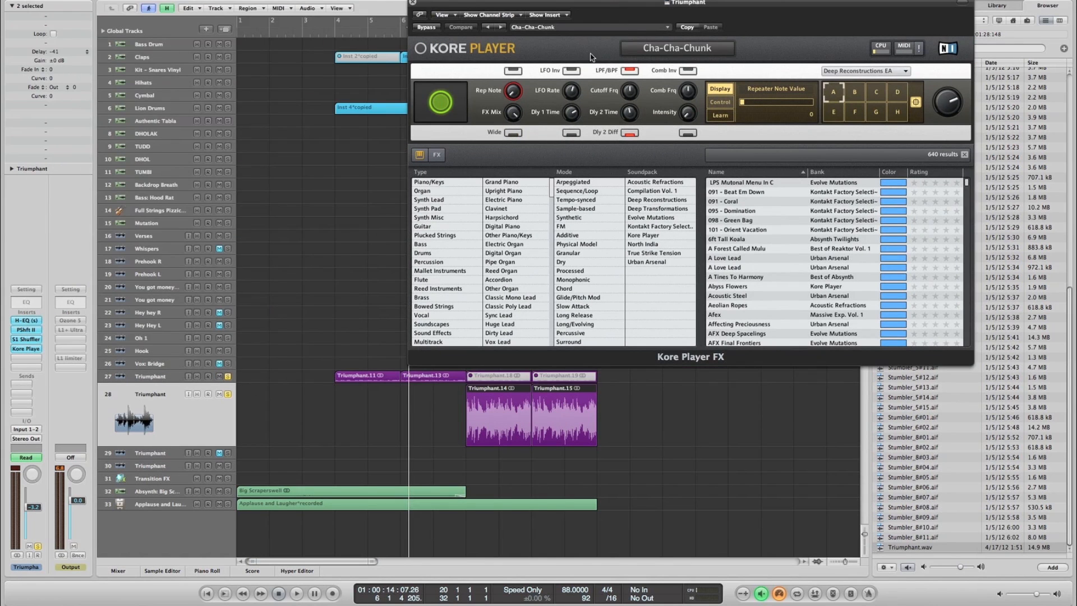
left_click(657, 201)
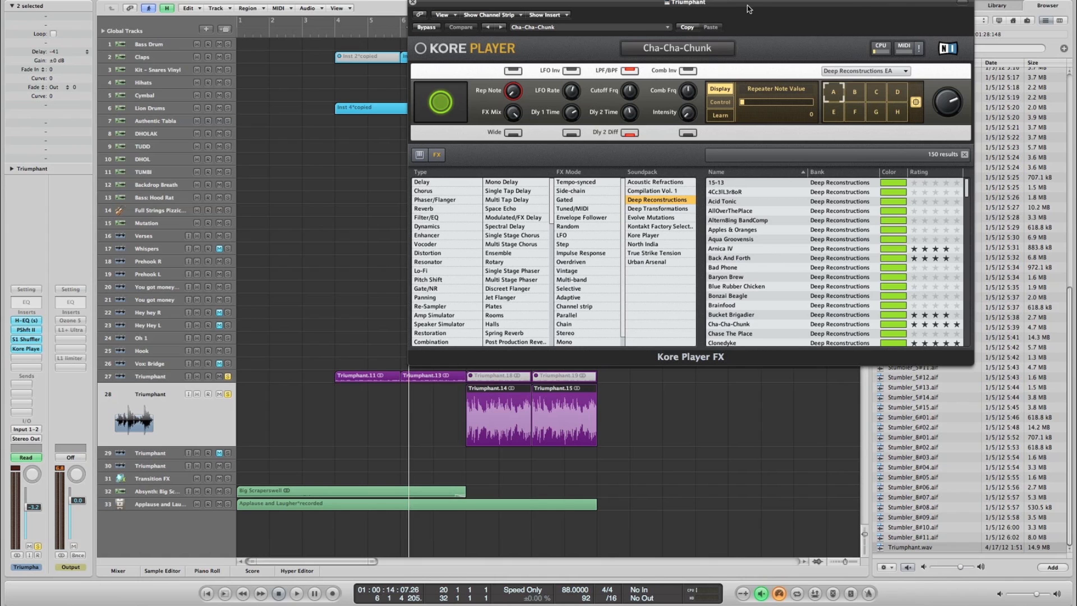
- Browse the Deep Reconstructions presets, select the Triumphant.15 region, and close the Kore Player window
left_click_drag(750, 6, 558, 0)
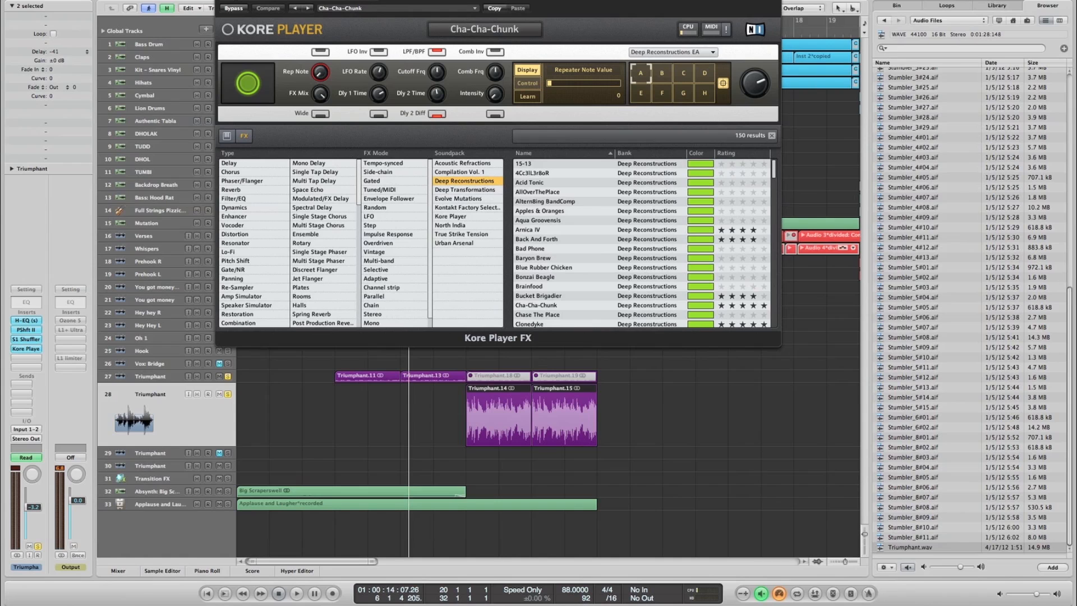
scroll(586, 194, "down", 20)
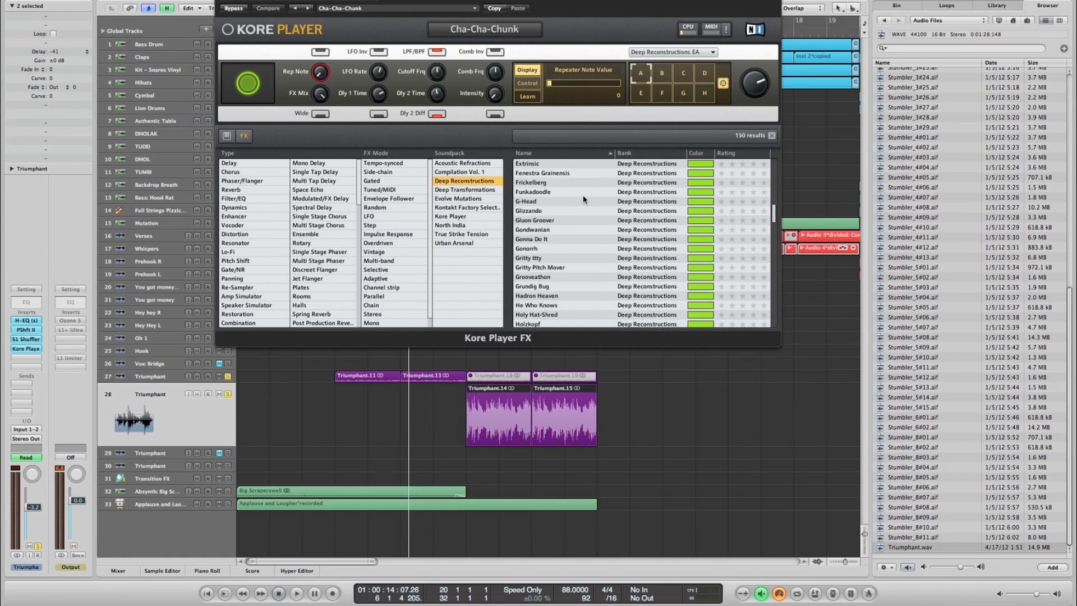
scroll(583, 200, "down", 10)
scroll(583, 200, "up", 20)
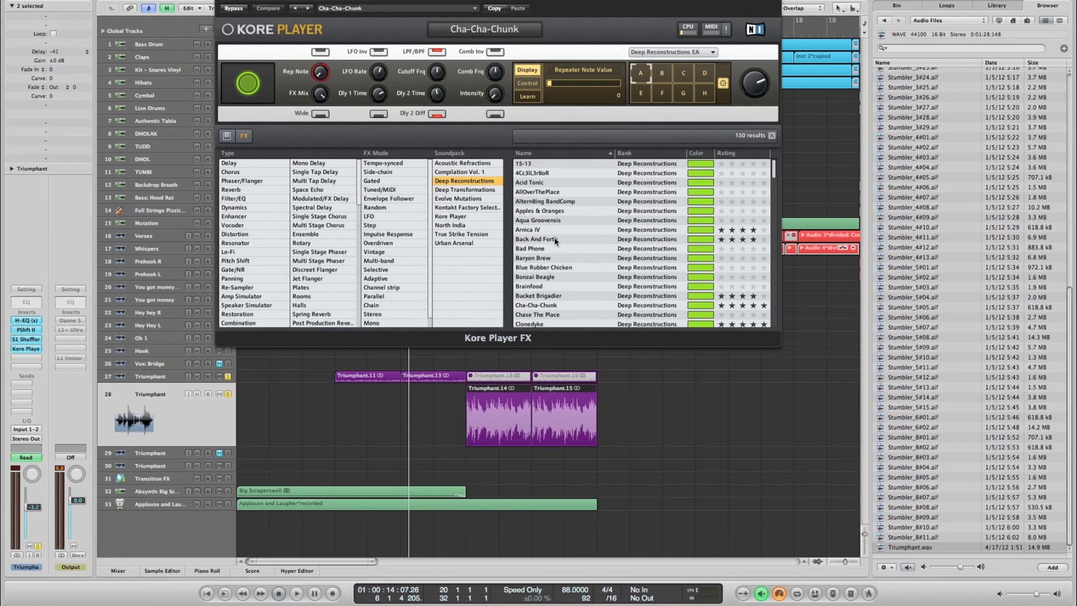
scroll(572, 248, "down", 3)
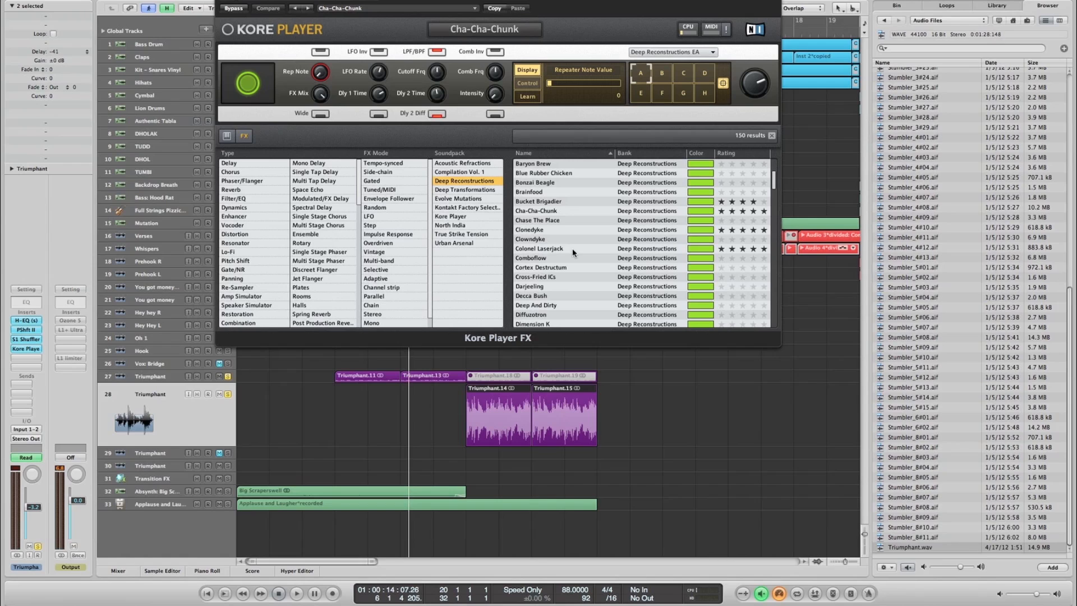
scroll(549, 209, "down", 6)
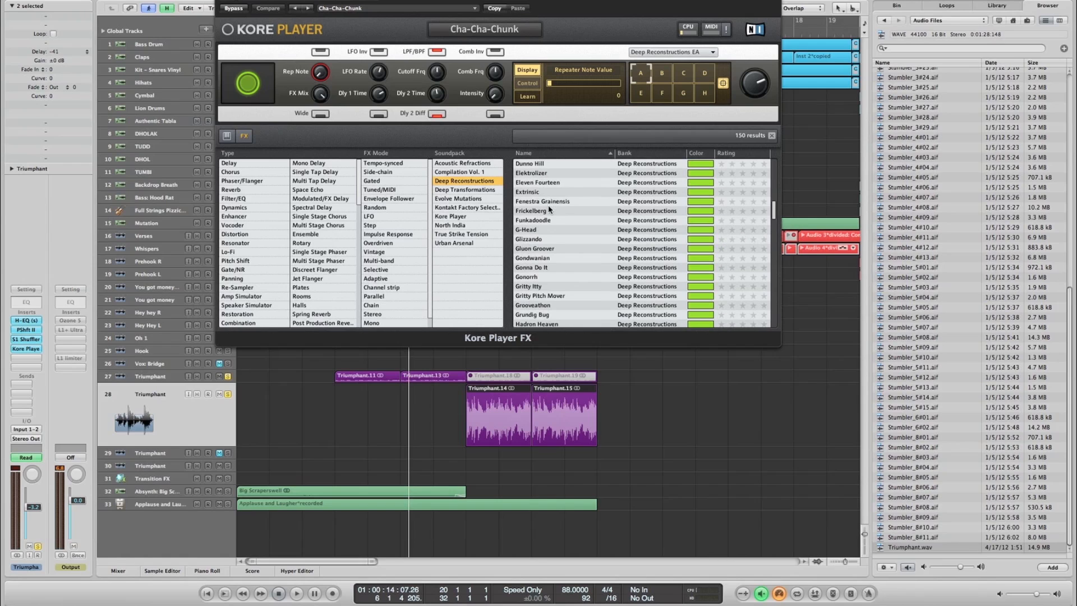
left_click(553, 415)
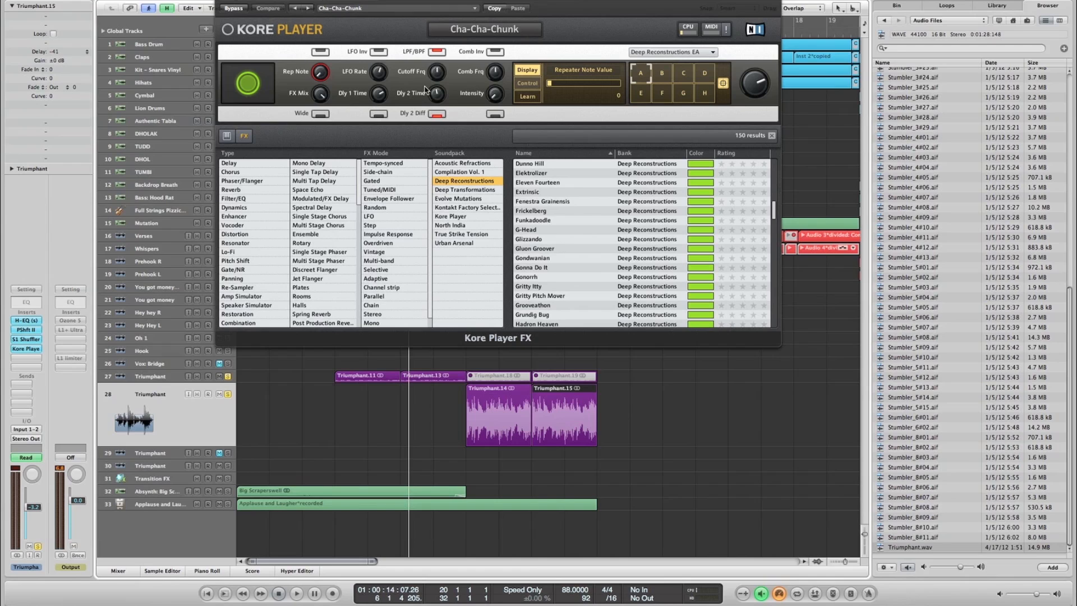
left_click(226, 1)
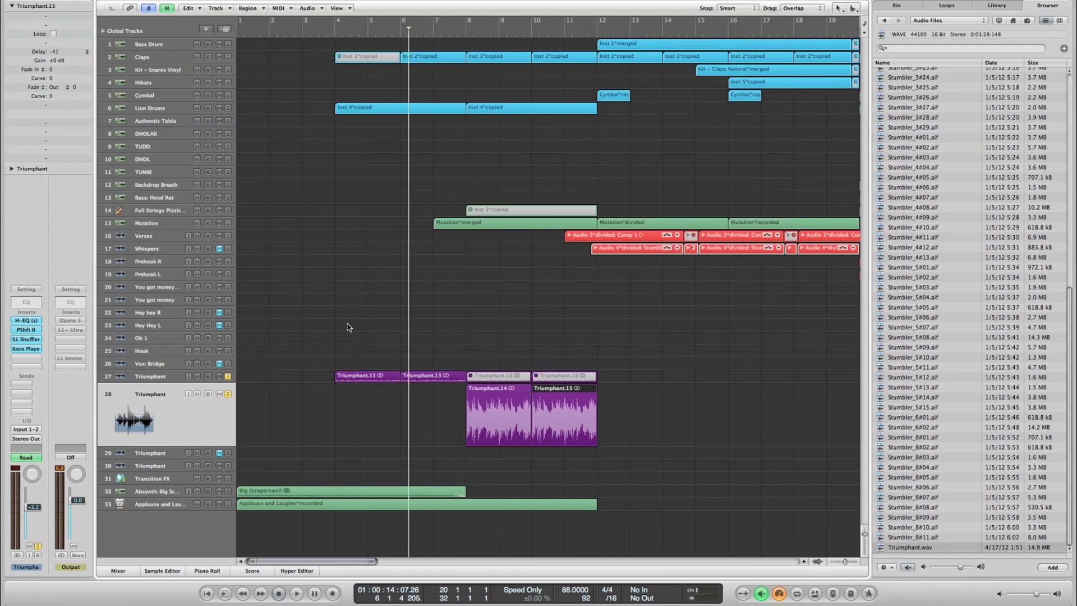
- Unsolo the Triumphant tracks 27 and 28 and return the playhead to bar 4
left_click(326, 392)
left_click_drag(229, 377, 227, 395)
left_click_drag(265, 33, 263, 33)
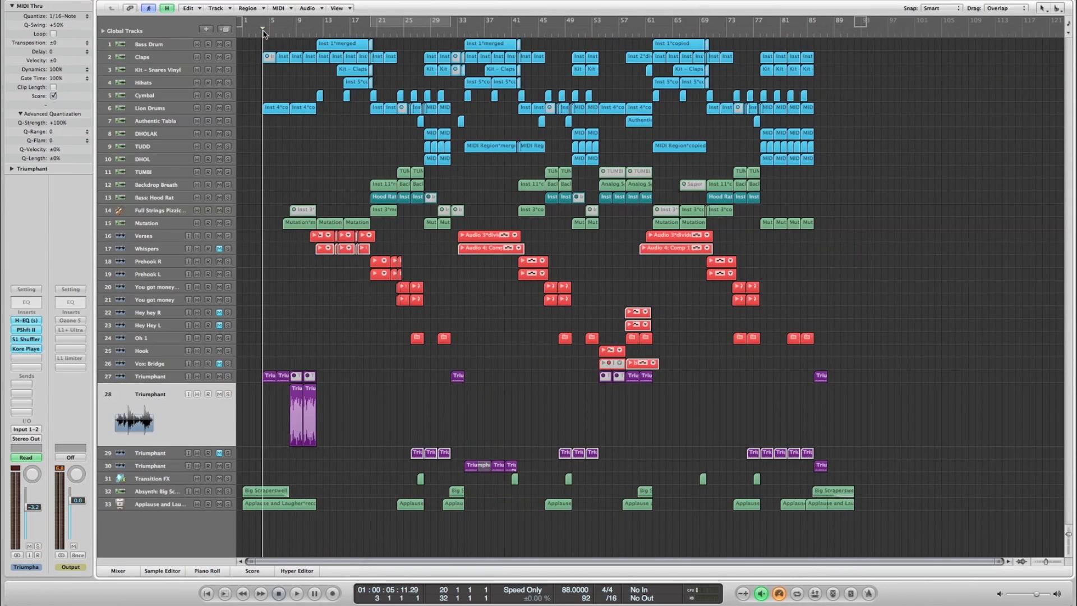
- Solo the Lion Drums track 6, listen to it from bar 4 to about bar 6, and deselect its regions
left_click(155, 45)
left_click(280, 76)
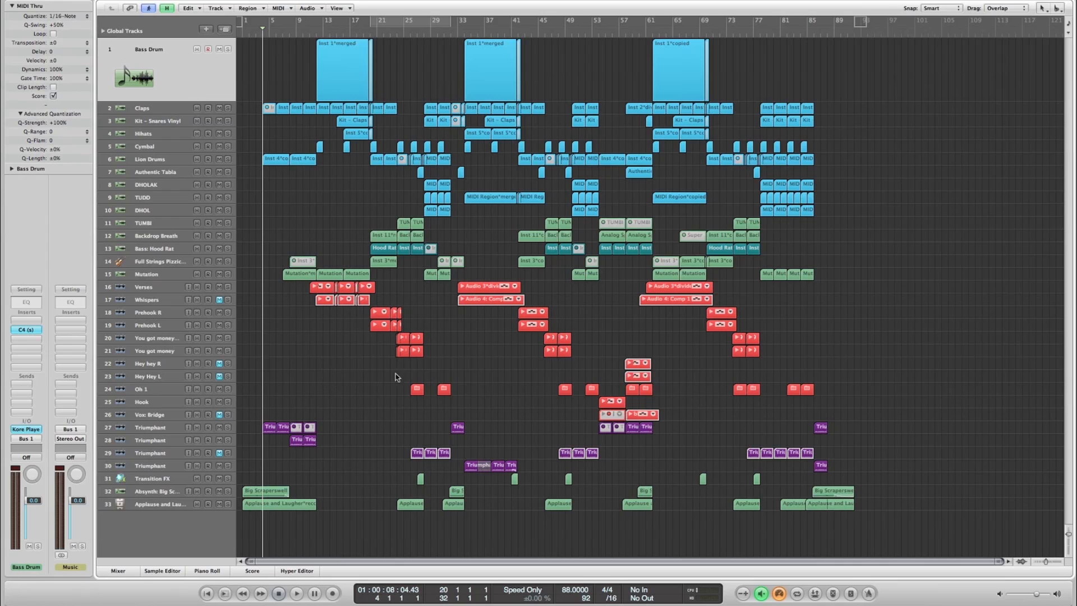
key("super+Right")
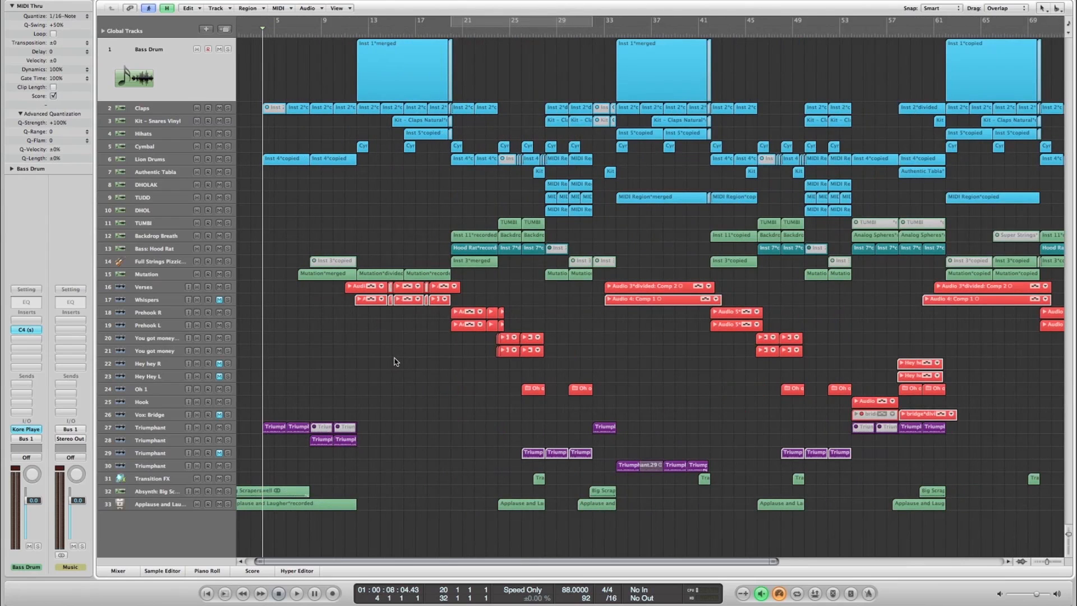
scroll(396, 362, "left", 1)
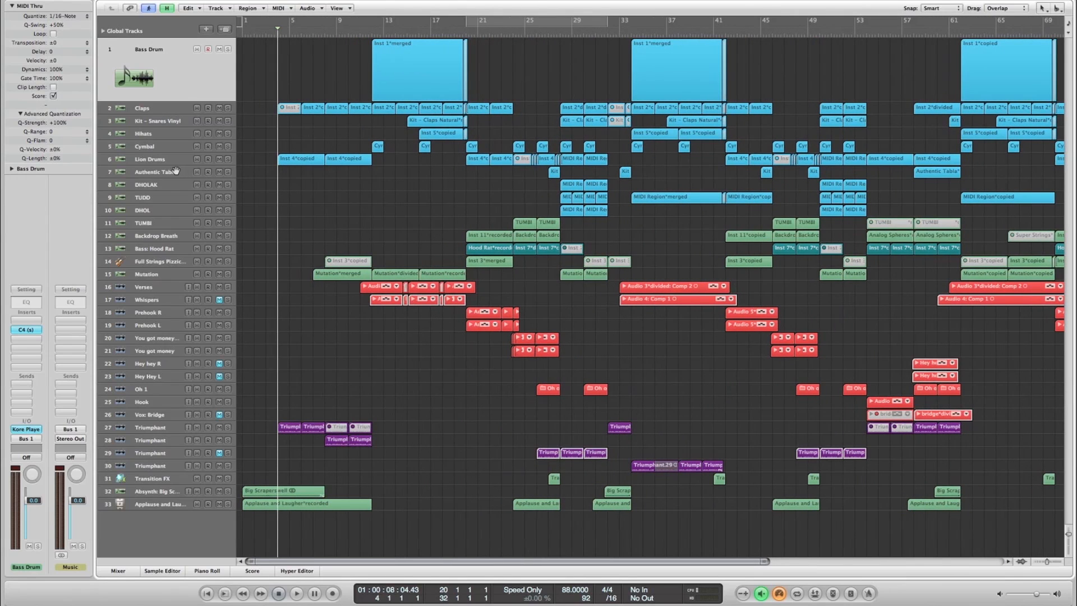
left_click(158, 160)
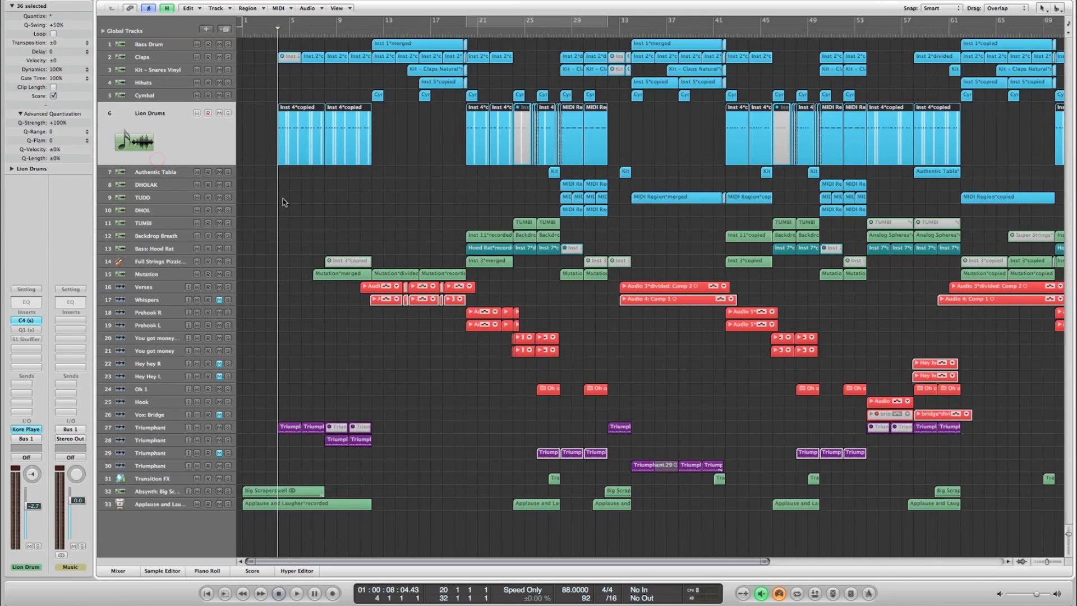
left_click(228, 114)
key("space")
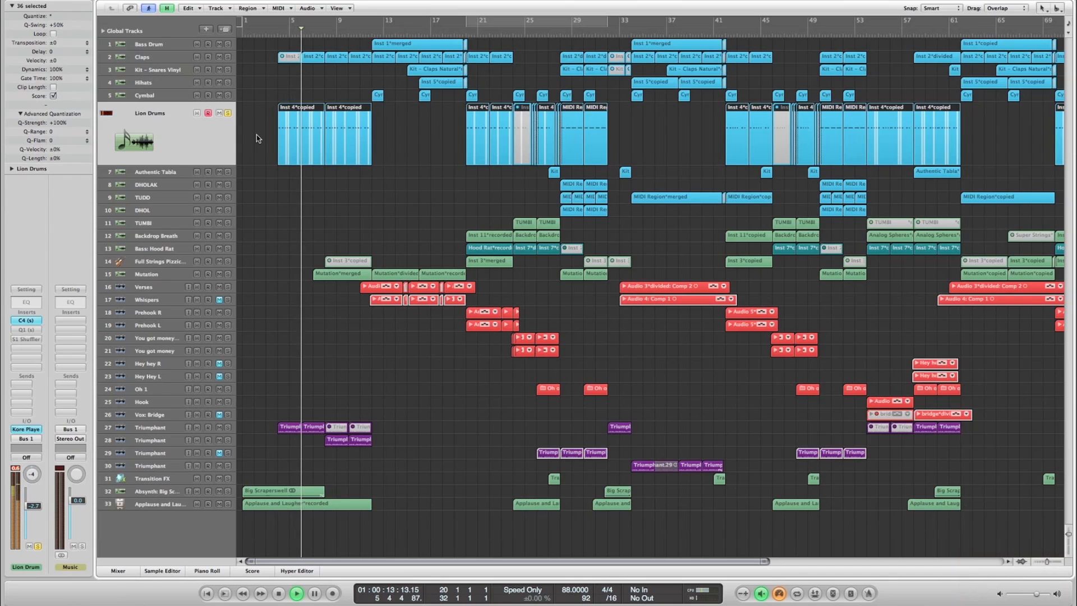
key("space")
left_click(260, 150)
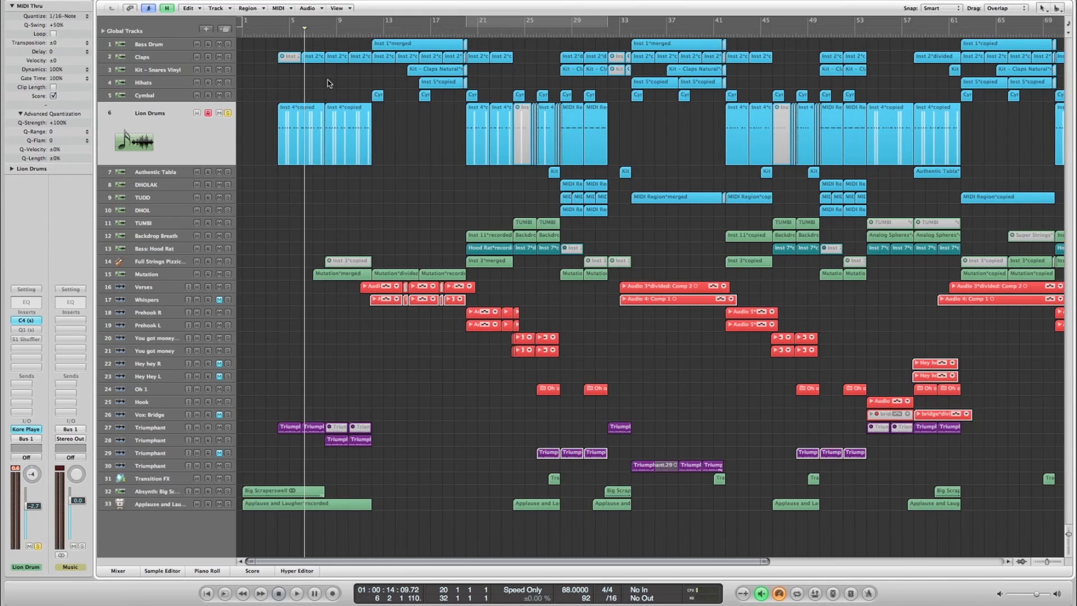
- Return the playhead to bar 4 and unsolo the Lion Drums track
left_click(284, 33)
key("comma")
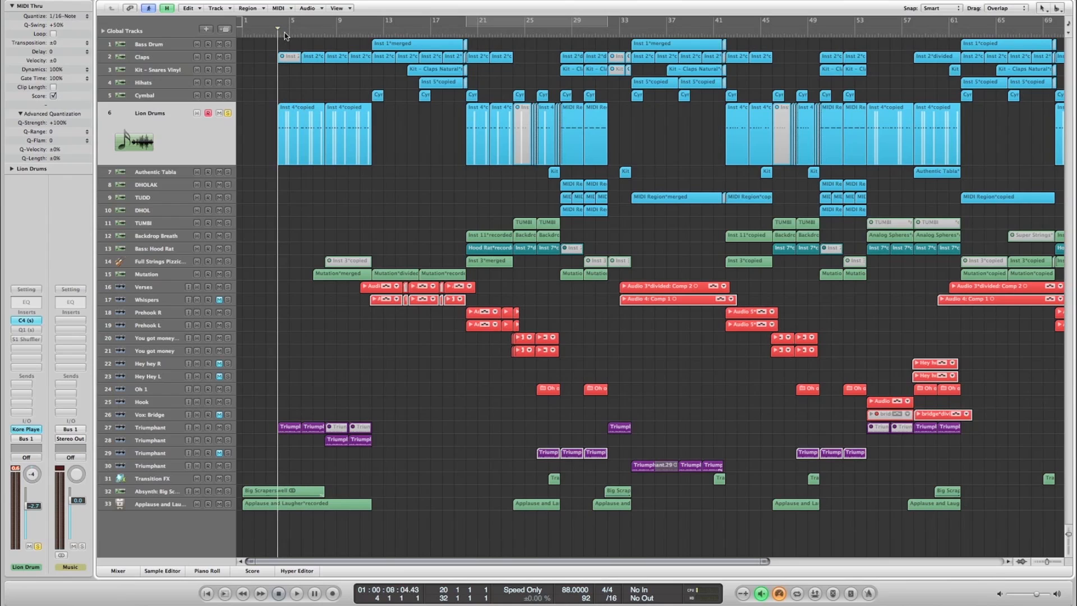
left_click(228, 114)
- Select the Mutation track 15 and open its Kontakt 5 instrument, placing the plug-in window fully in view
left_click(172, 58)
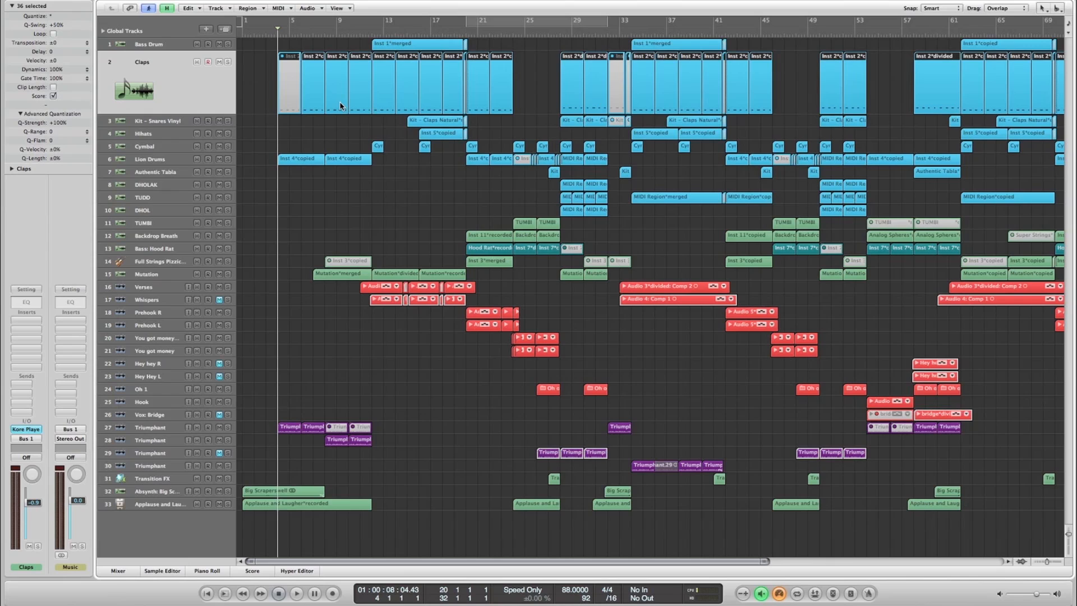
left_click(146, 274)
left_click(307, 245)
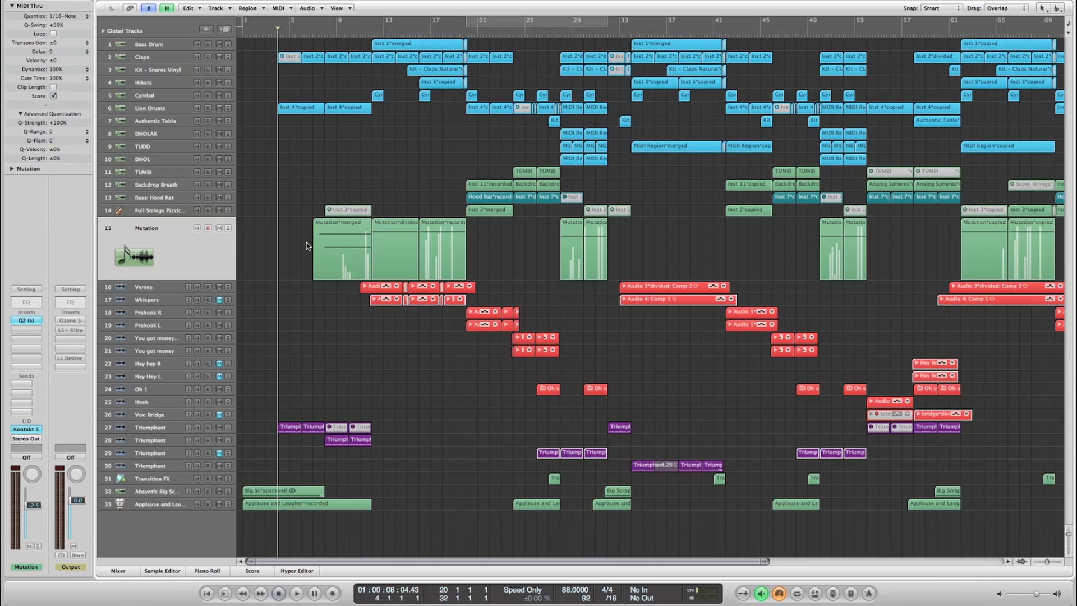
left_click(27, 429)
left_click_drag(360, 0, 574, 14)
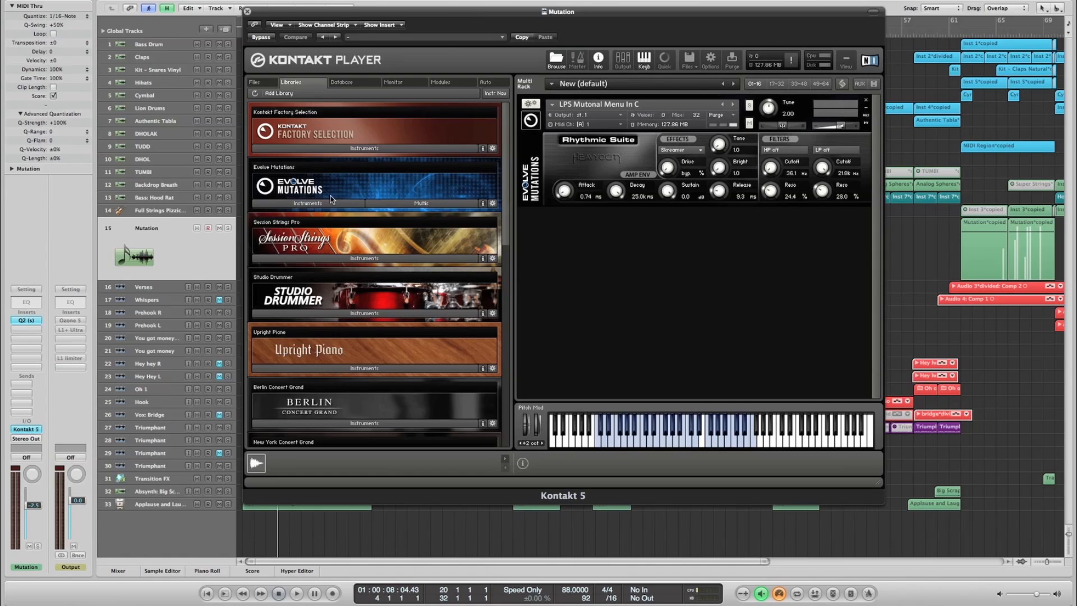
- Audition several keys of the LPS Mutonal Menu In C instrument in Kontakt and close its window
left_click(620, 429)
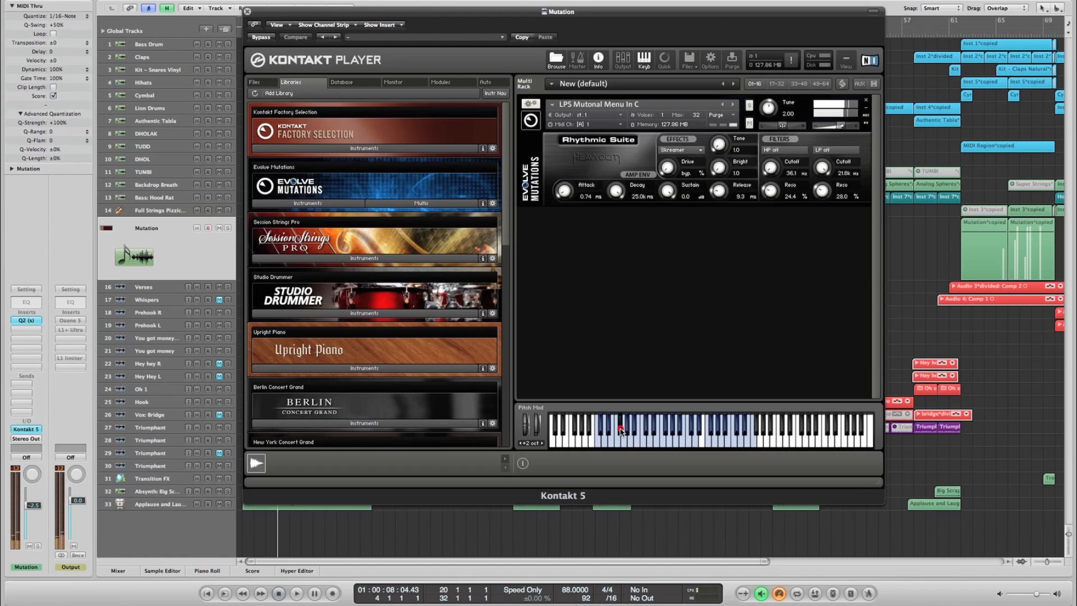
left_click(599, 443)
left_click(683, 442)
left_click(721, 442)
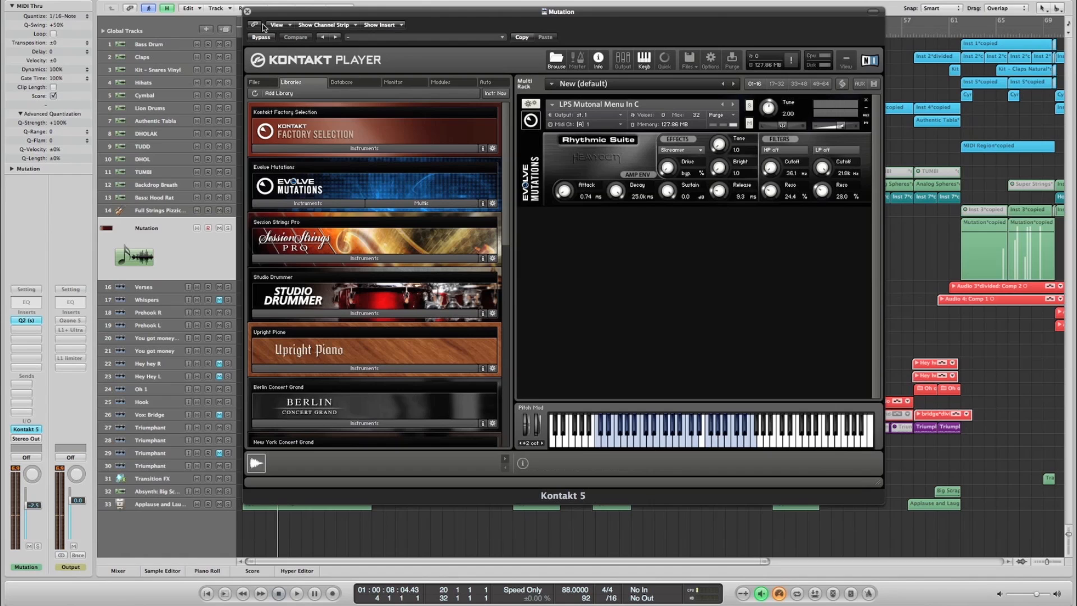
left_click(246, 11)
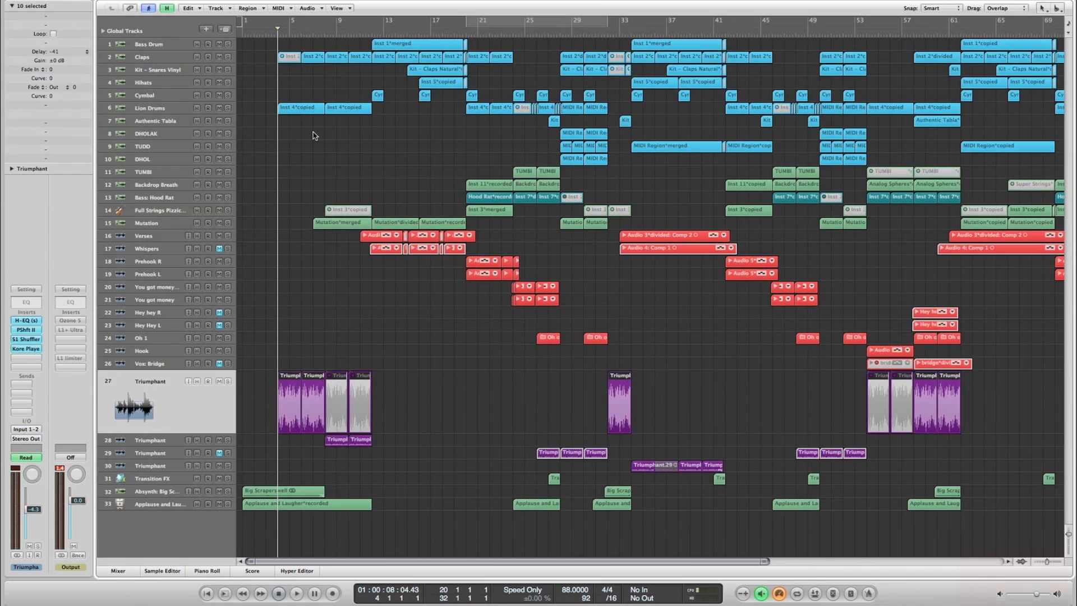
- Play the arrangement from bar 4, solo the Mutation track during playback, and stop at about bar 13
key("space")
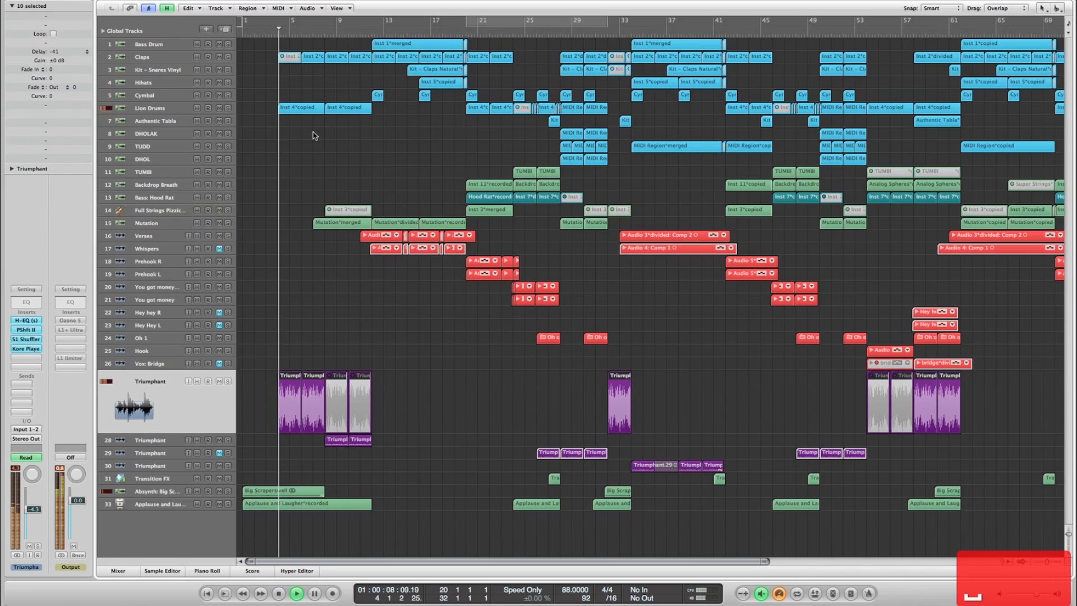
left_click(230, 224)
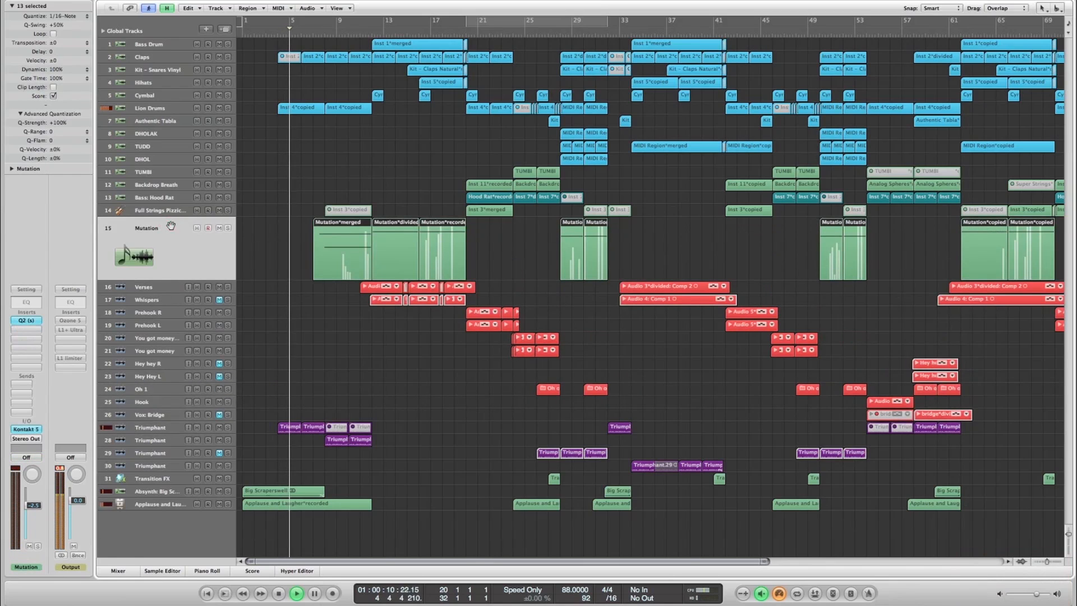
left_click(228, 227)
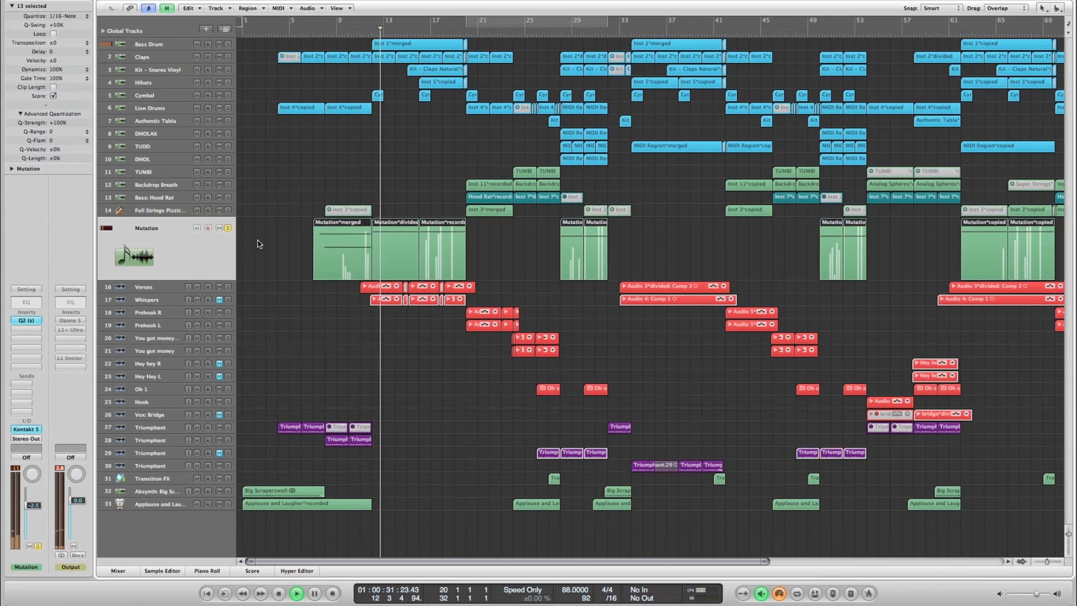
key("space")
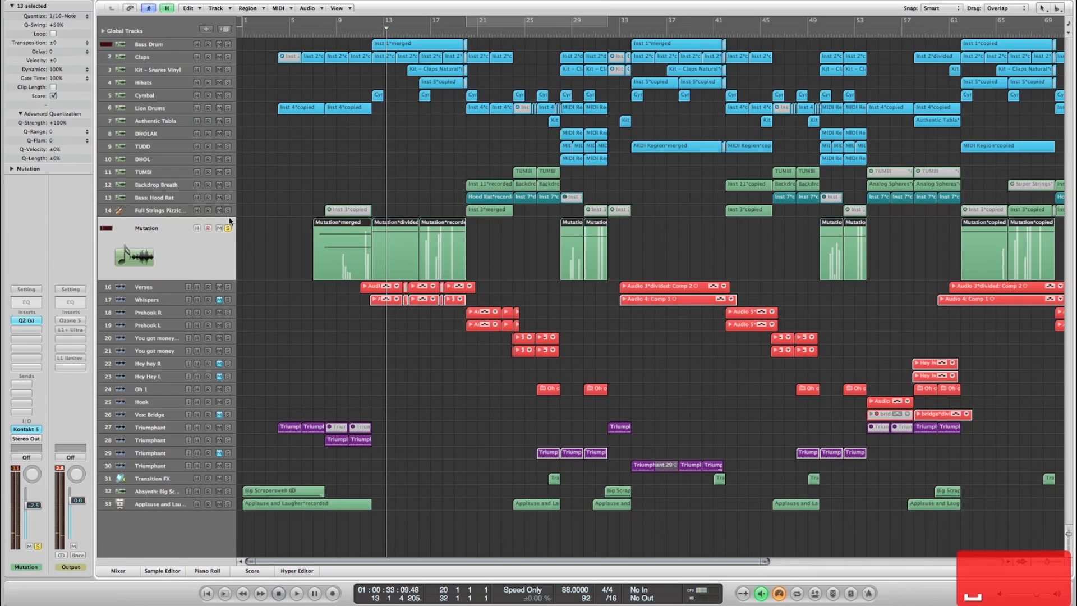
- Unsolo the Mutation track and play the full mix from about bar 7 to bar 9
left_click(312, 34)
key("space")
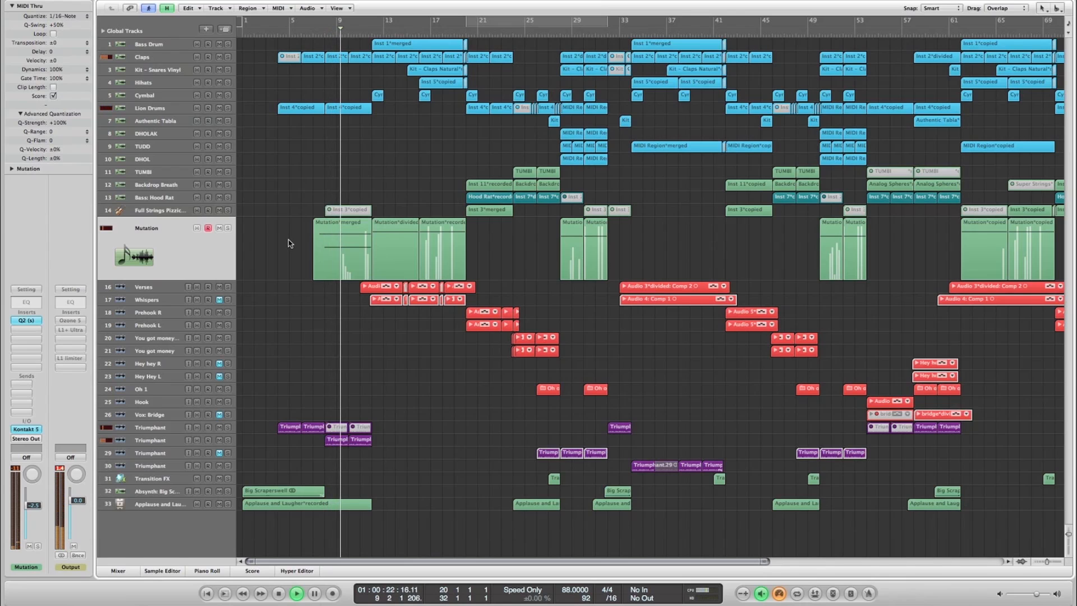
key("space")
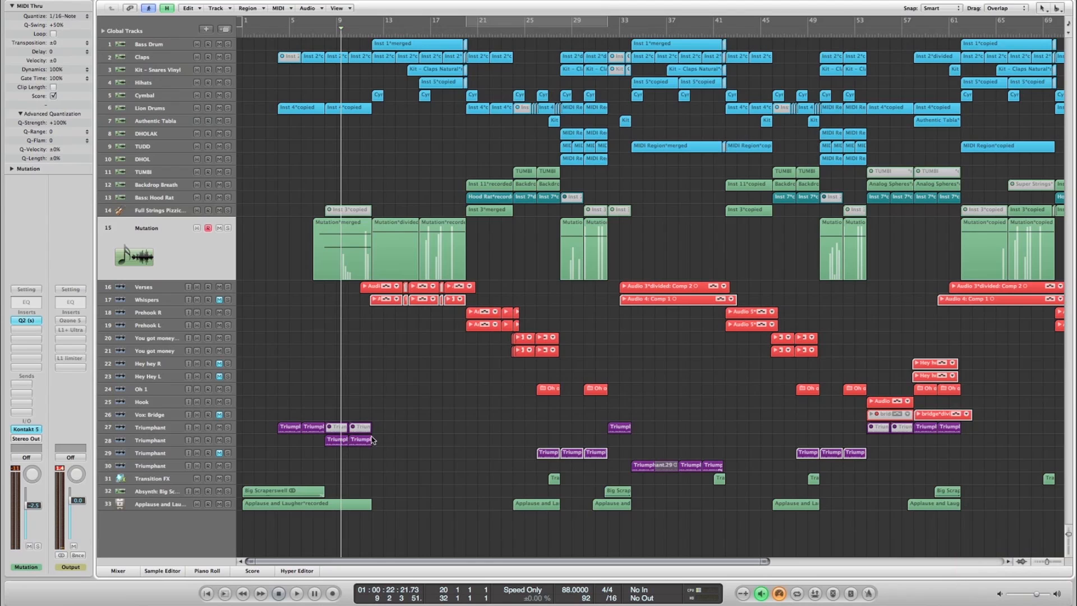
- Solo the Backdrop Breath track 12 and play it from bar 20
scroll(283, 250, "right", 3)
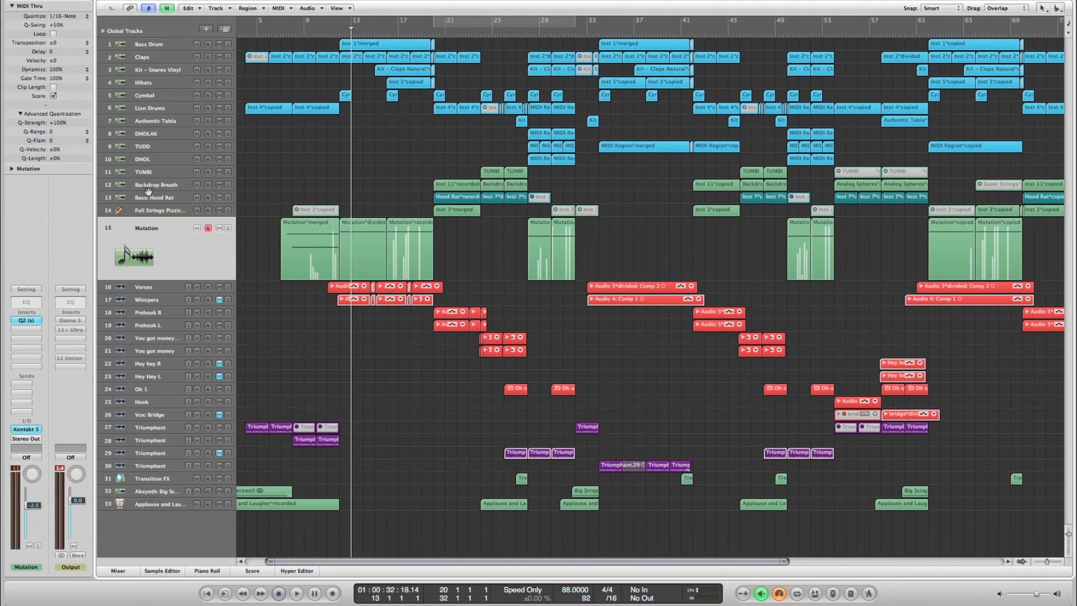
left_click(154, 198)
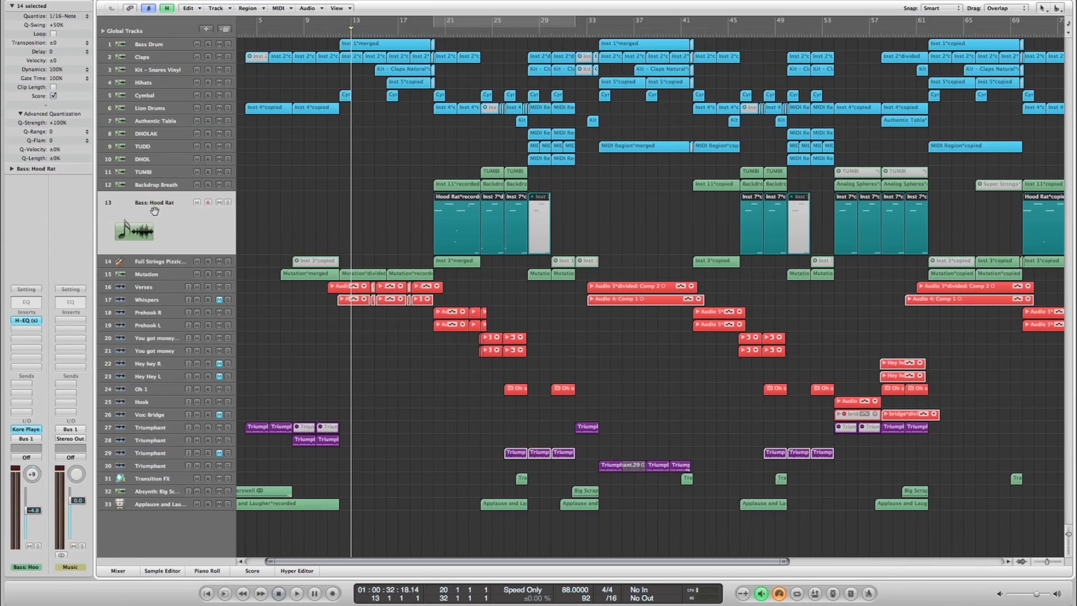
left_click(174, 186)
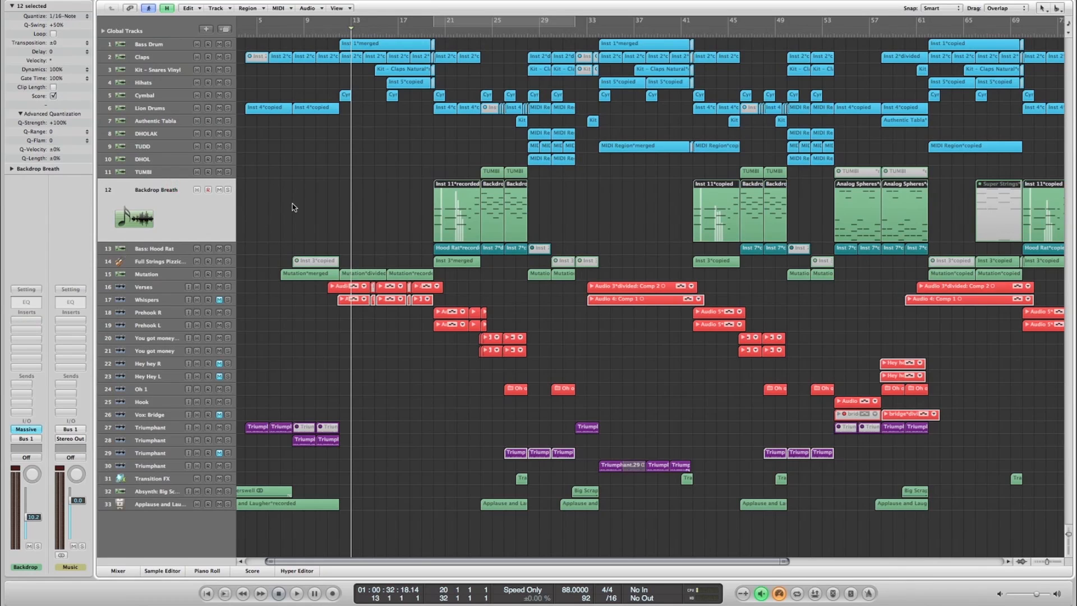
left_click(434, 36)
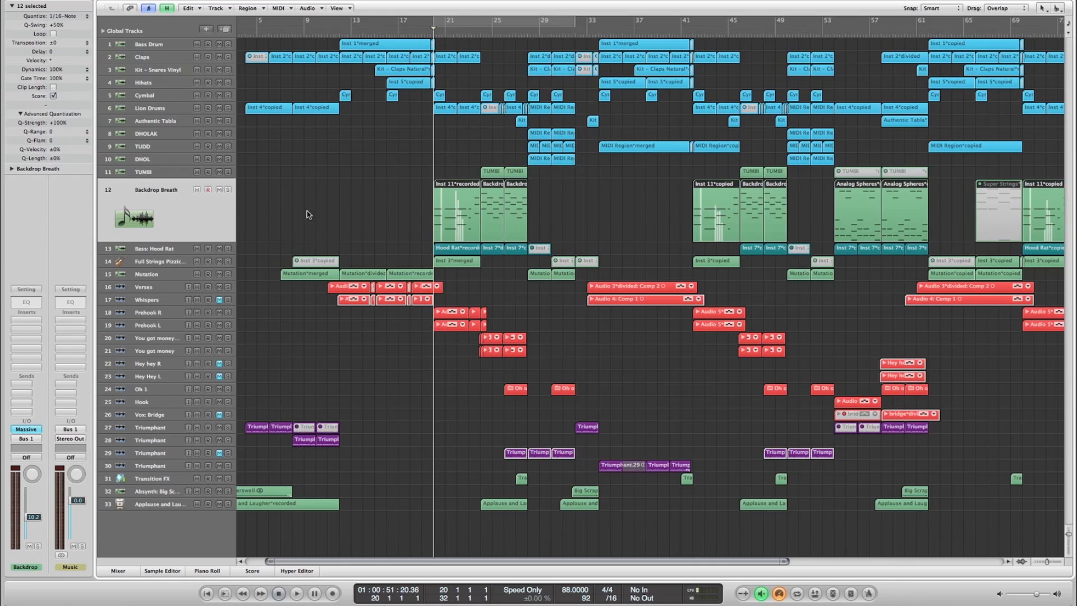
left_click(227, 189)
key("space")
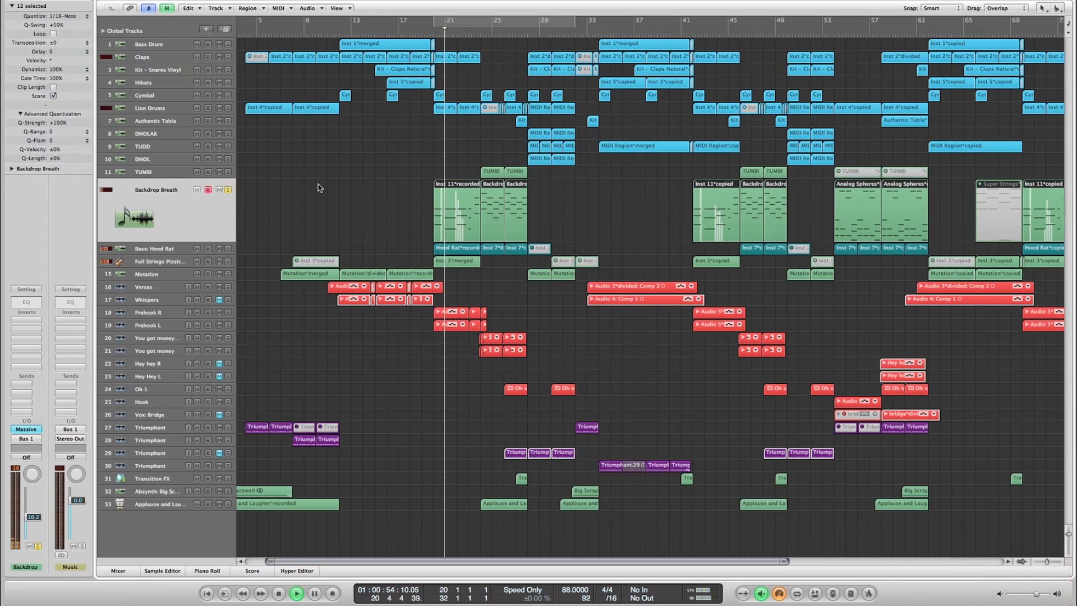
- Stop playback, open the Backdrop Breath track's Massive instrument, look through its KTR OSC, Voicing, Routing and Global pages, and close it
key("space")
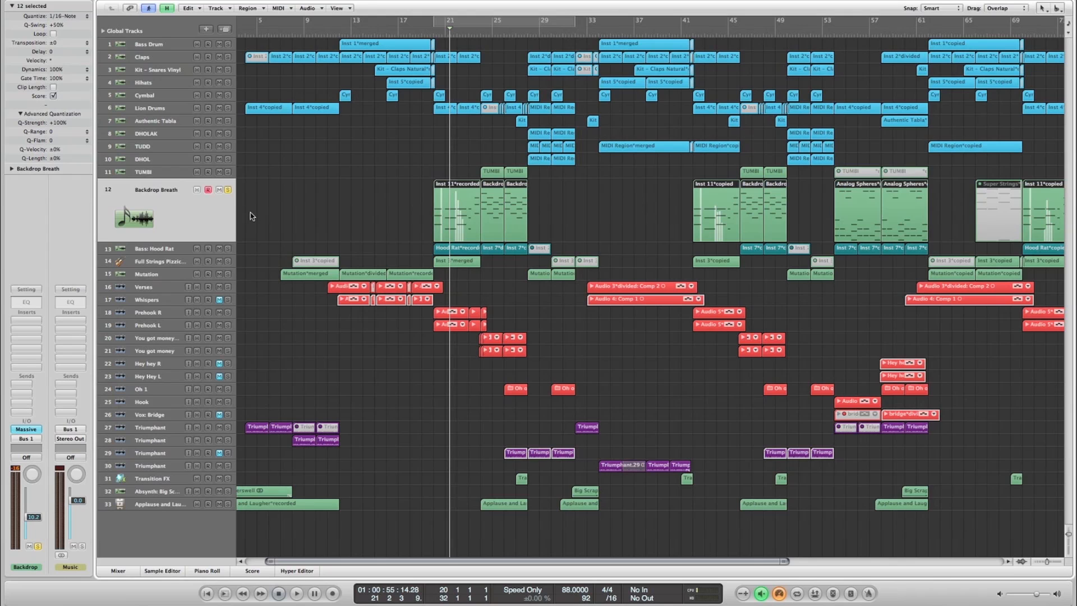
left_click(27, 429)
left_click_drag(207, 7, 463, 63)
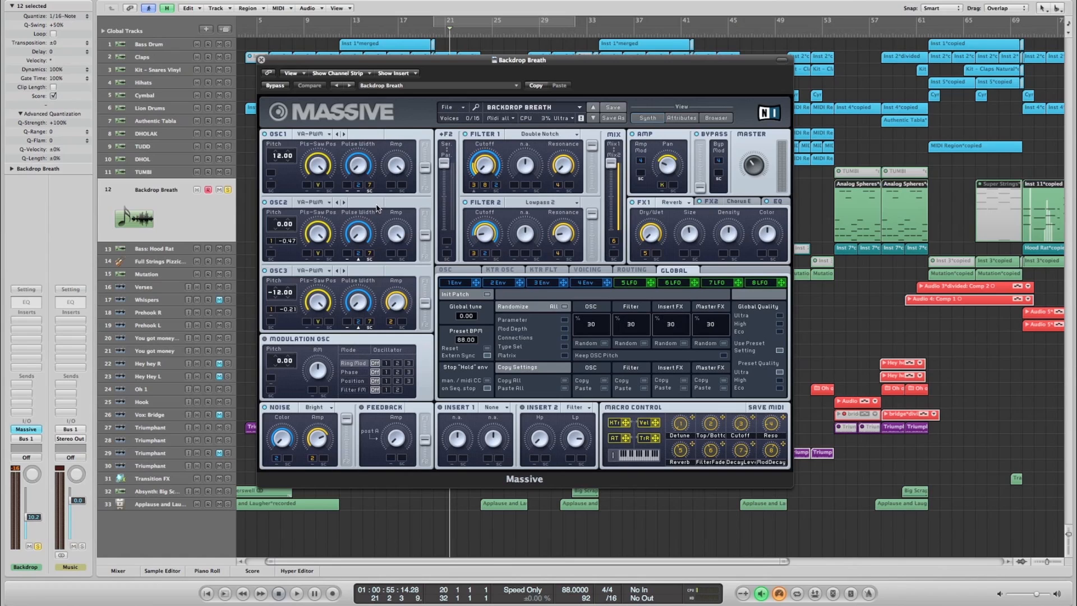
left_click(504, 271)
left_click(588, 271)
left_click(632, 270)
left_click(674, 271)
left_click(261, 60)
- Unsolo the Backdrop Breath track and select the TUMBI, TUDD and DHOLAK tracks in turn to examine their regions in the arrangement
left_click(328, 206)
scroll(327, 206, "right", 3)
scroll(326, 207, "left", 2)
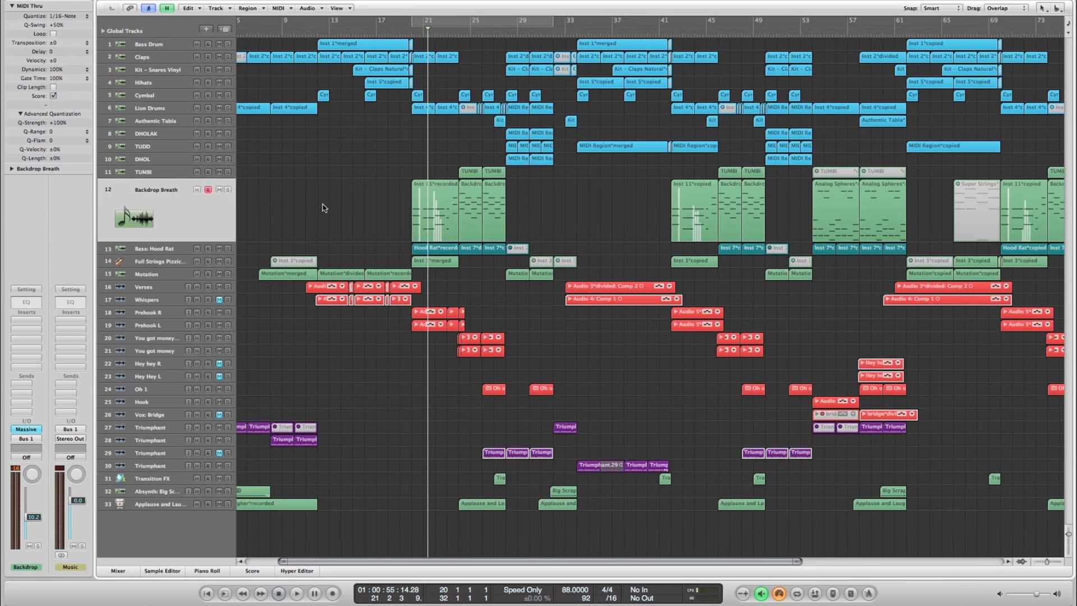
left_click(158, 173)
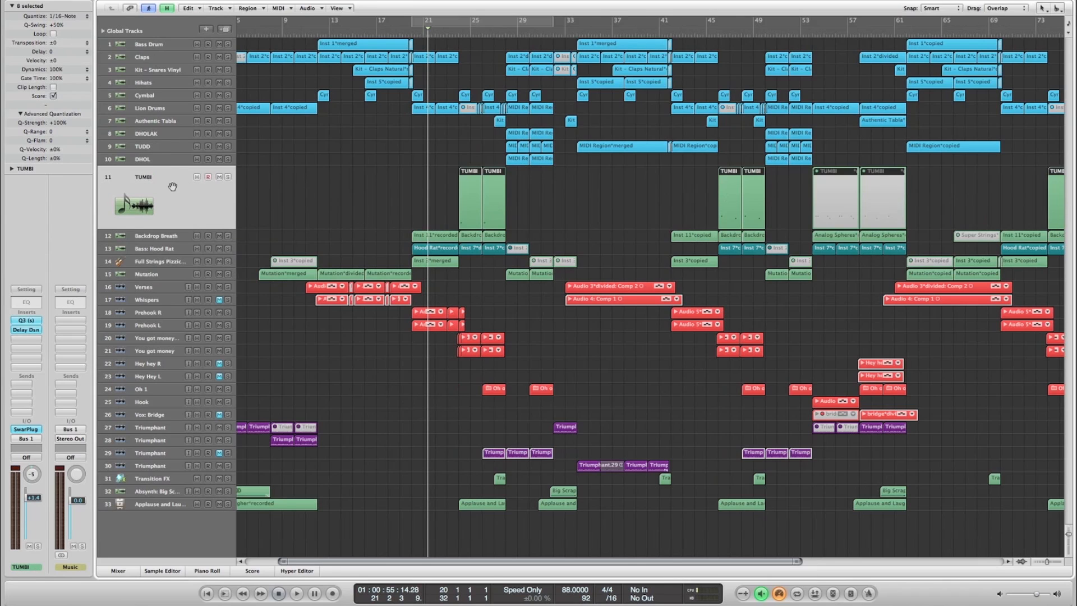
left_click(155, 147)
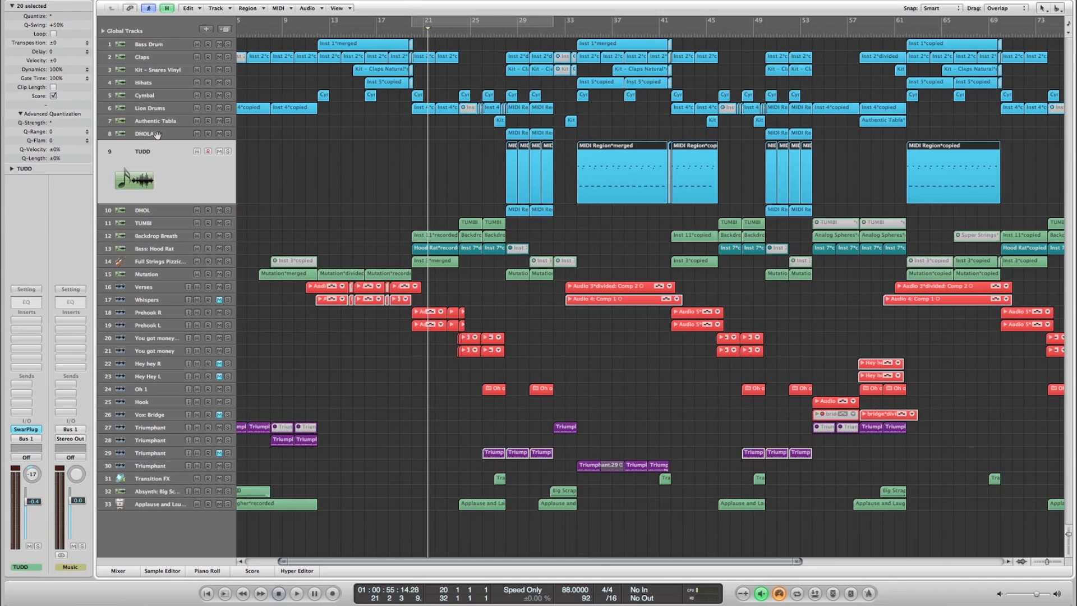
left_click(396, 170)
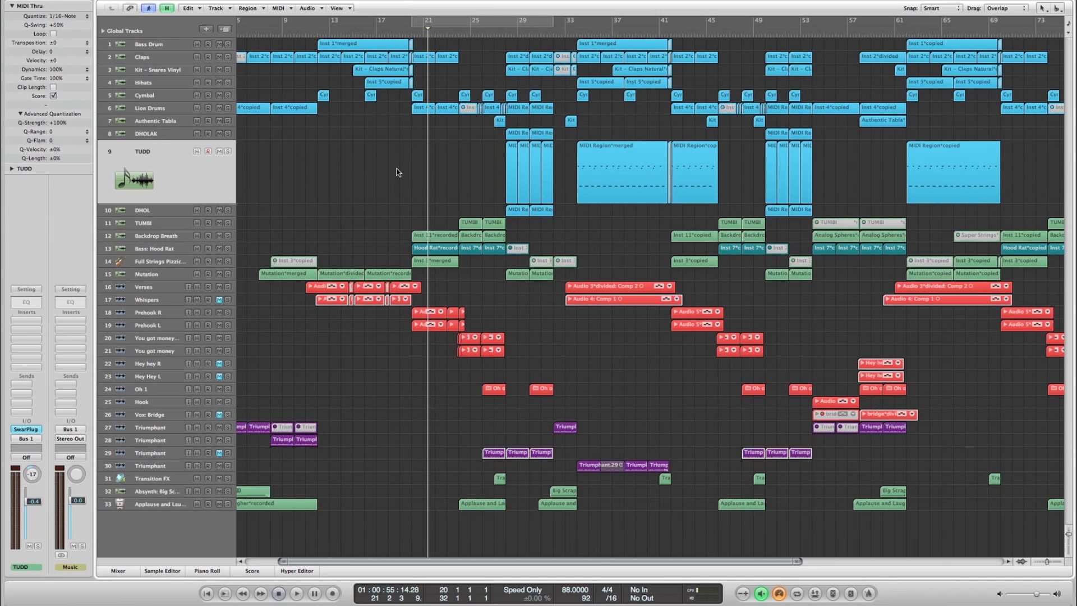
scroll(397, 172, "left", 4)
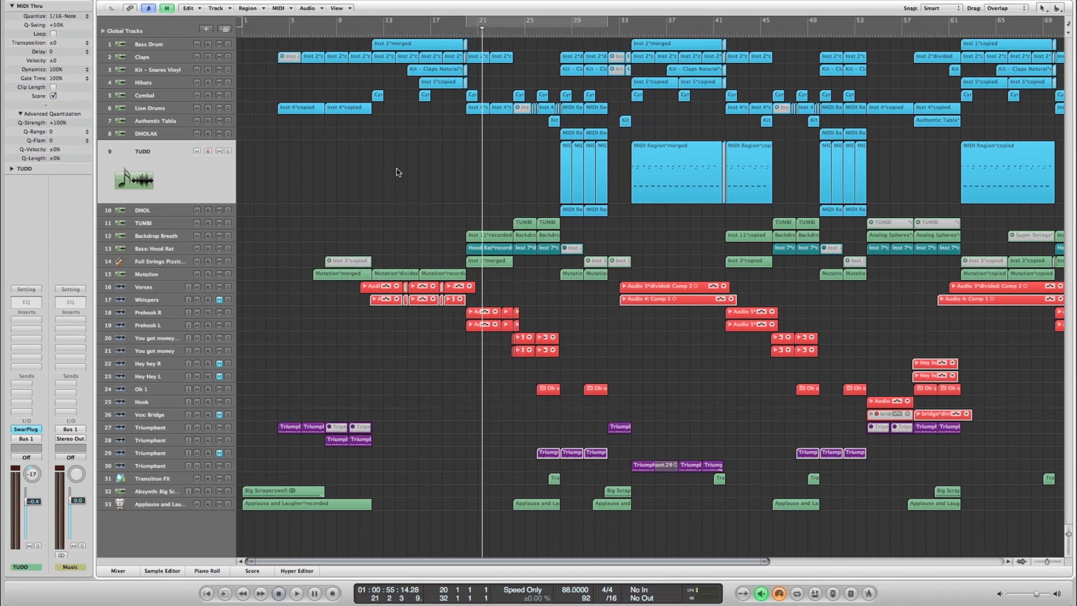
scroll(396, 173, "right", 4)
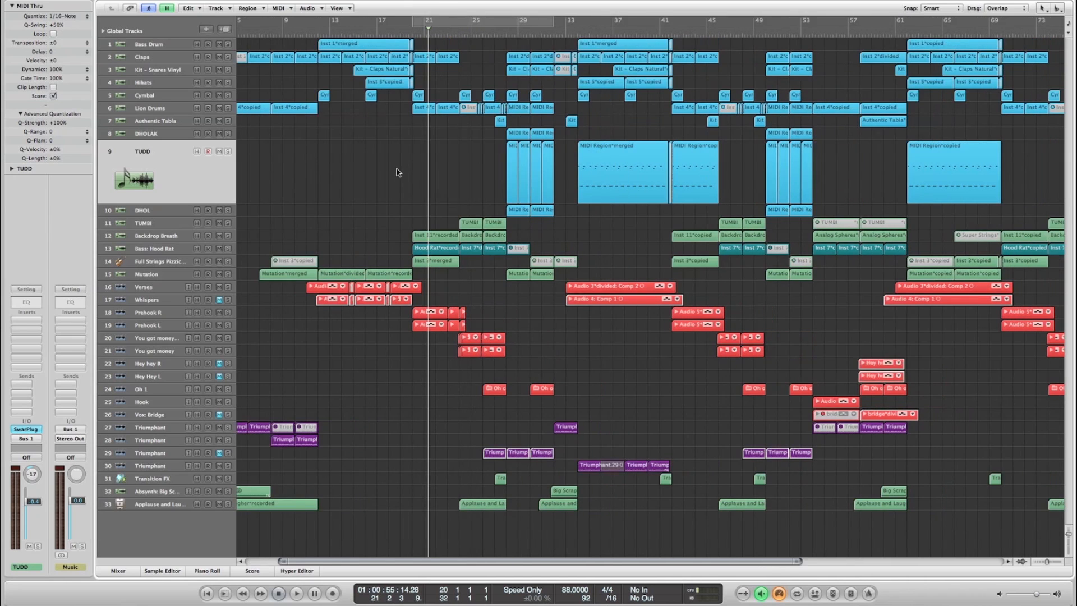
left_click(149, 135)
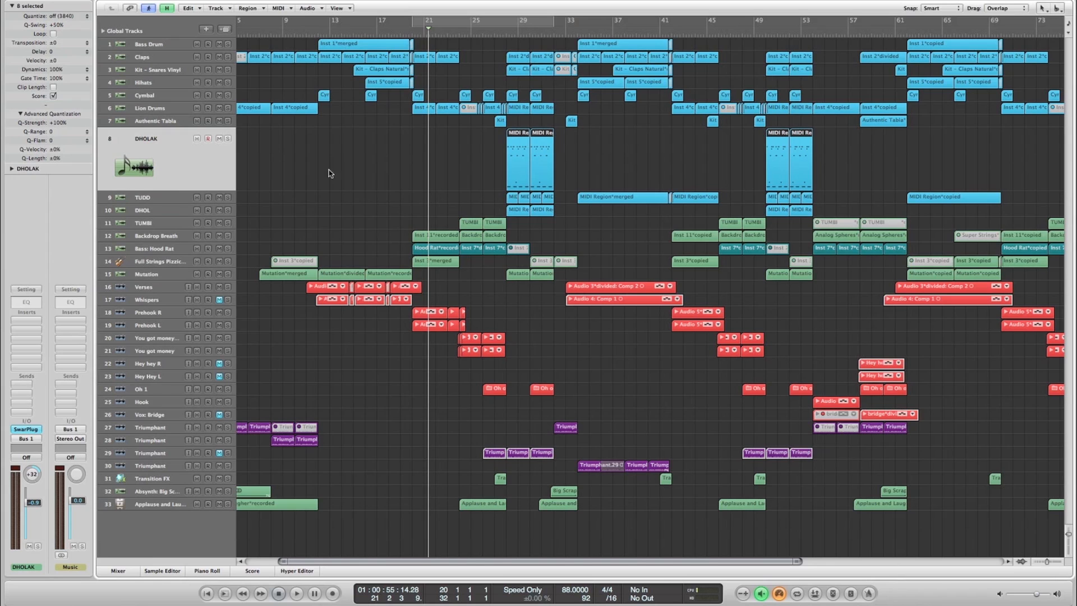
scroll(352, 172, "right", 3)
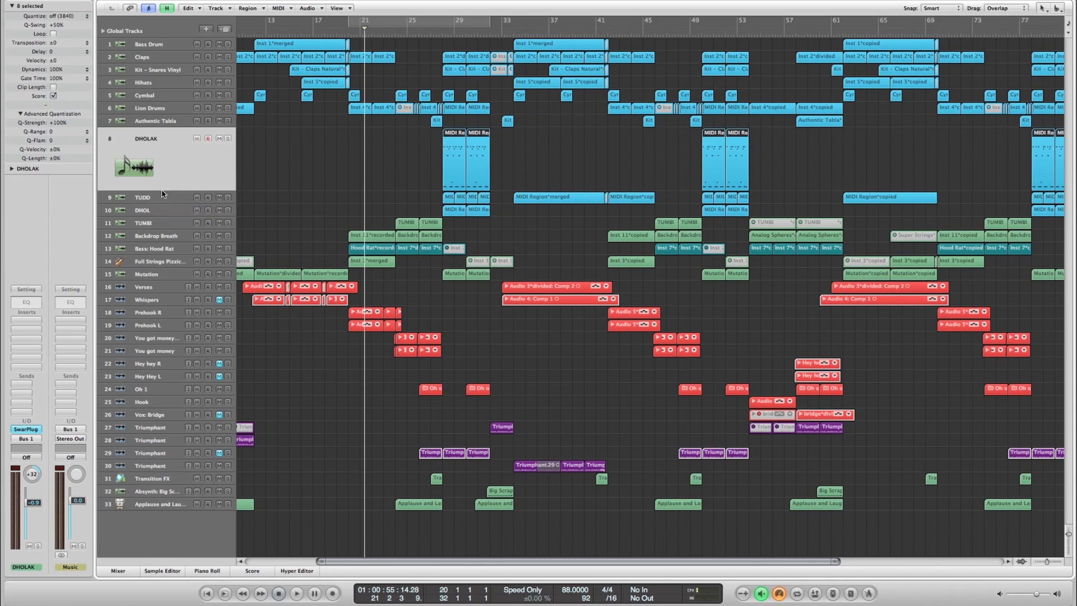
- Open the TUMBI track's SwarPlug ML interface, browse its list of instruments while keeping TUMBI, and close the interface
left_click(159, 222)
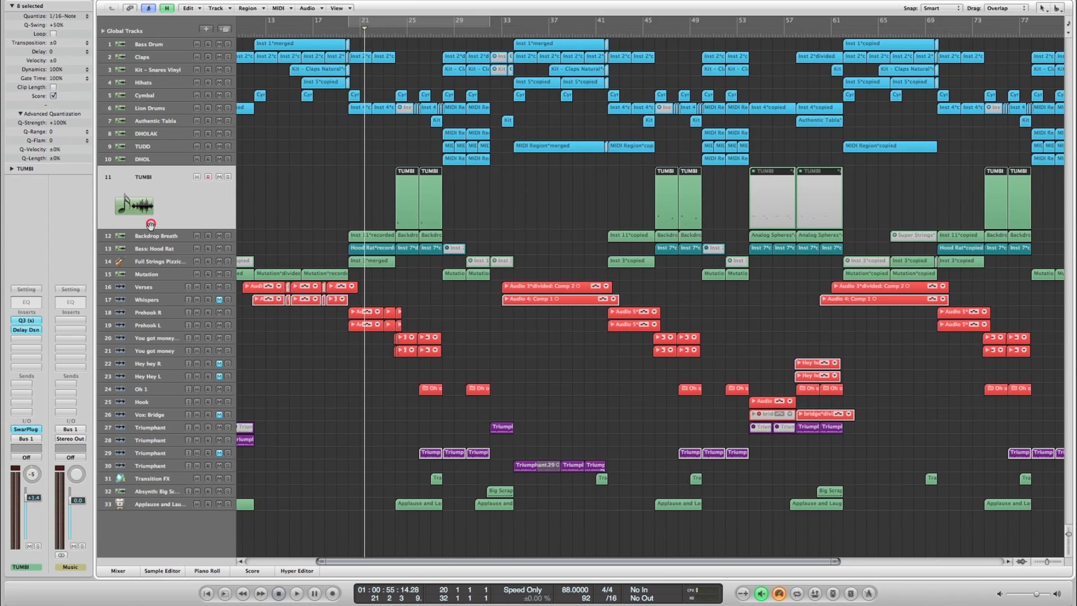
left_click(25, 429)
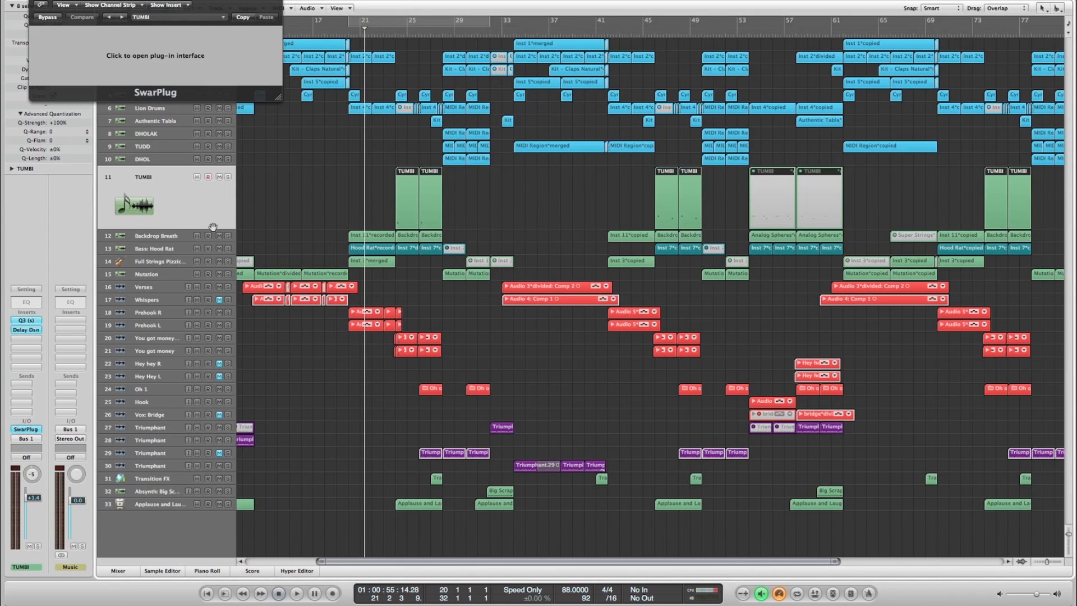
left_click(201, 58)
left_click_drag(257, 34, 553, 166)
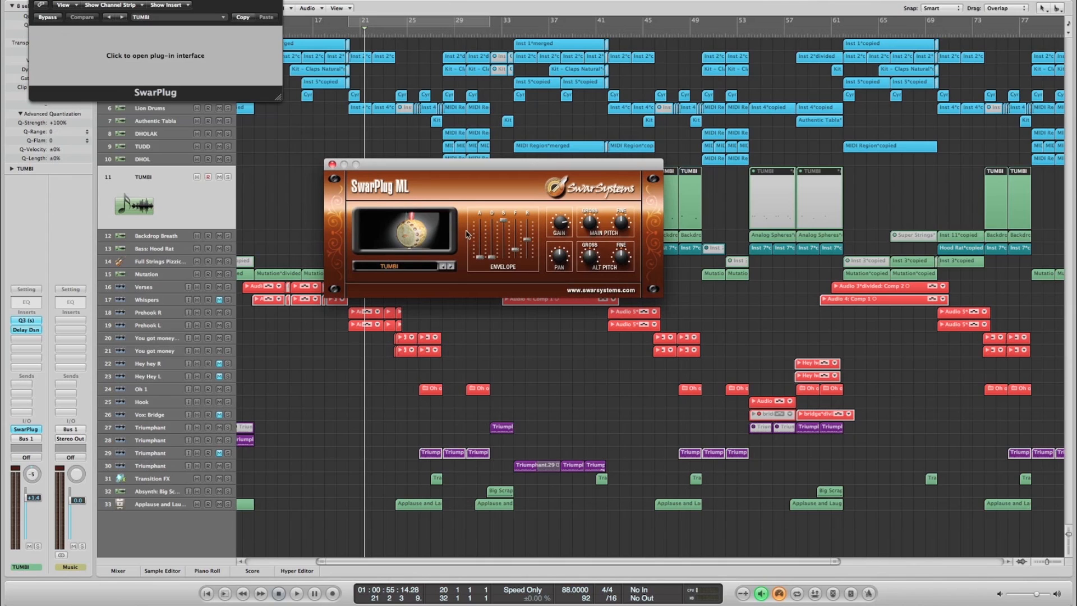
left_click(408, 267)
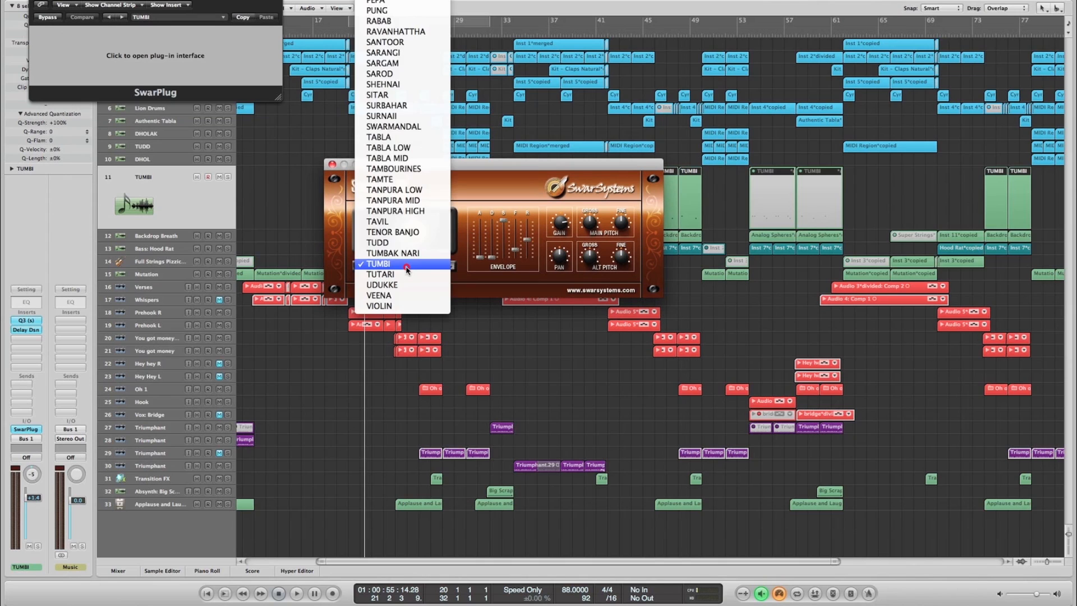
left_click_drag(404, 107, 404, 0)
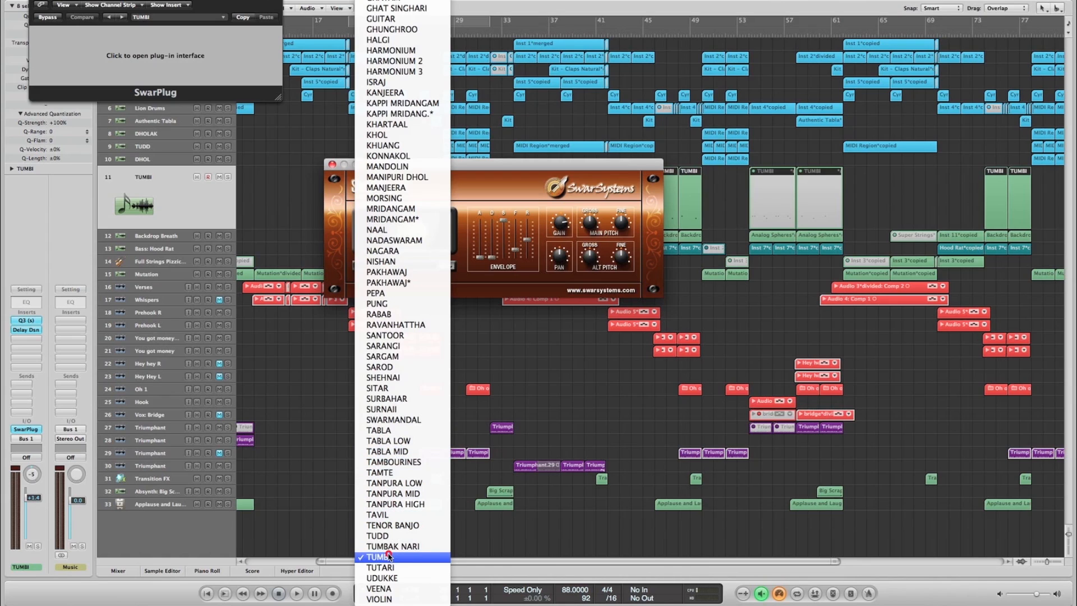
left_click(513, 175)
left_click(331, 165)
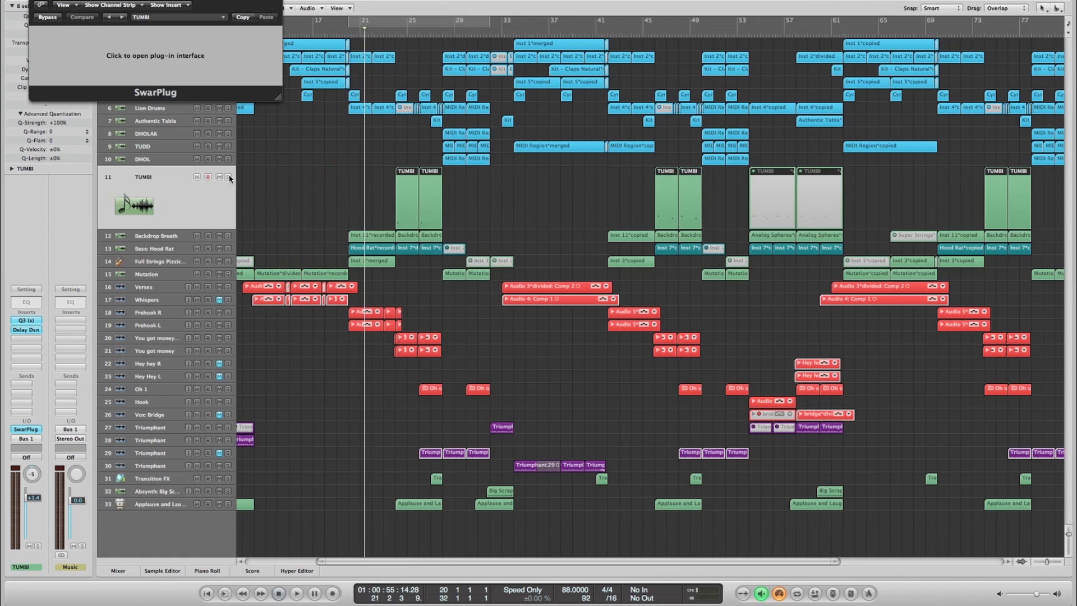
- Solo the TUMBI track, play it from about bar 24 to bar 25, and close the remaining SwarPlug plug-in window
left_click(227, 177)
left_click(403, 35)
key("space")
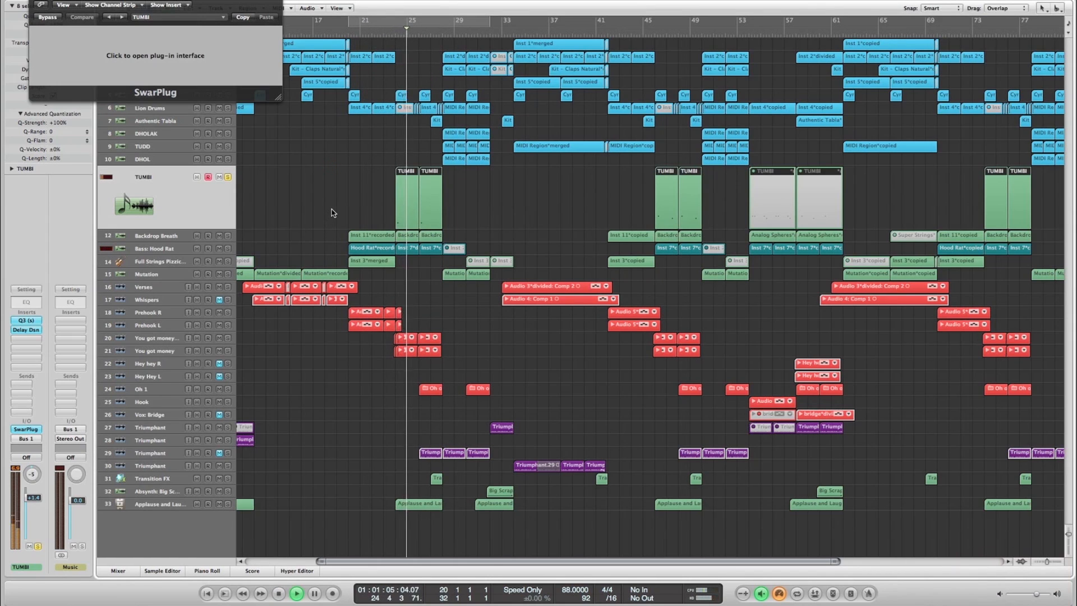
key("space")
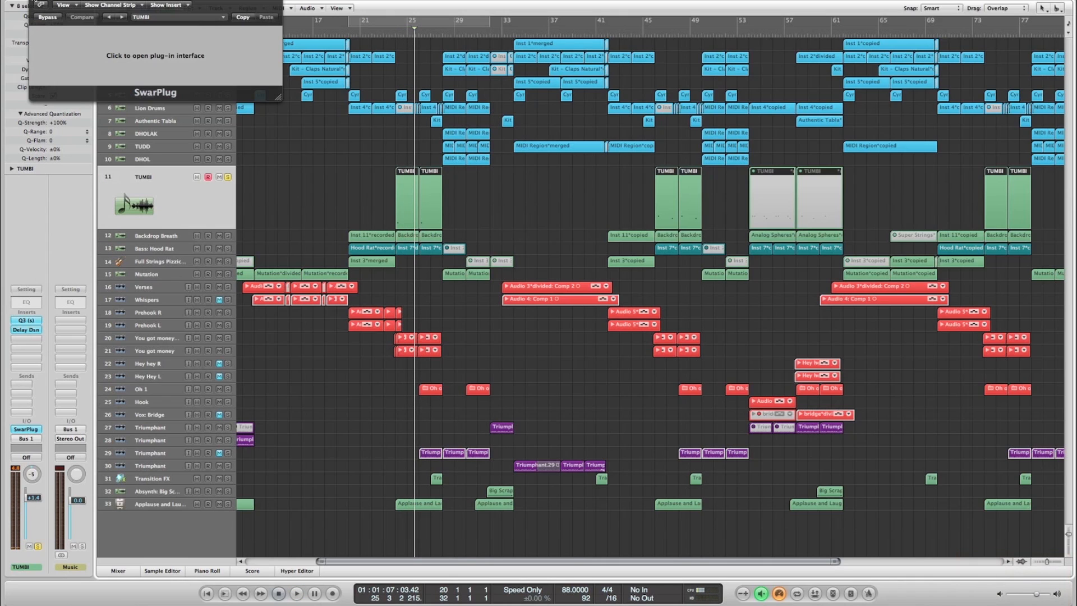
left_click(33, 1)
- Deselect the regions, unsolo the TUMBI track and move the playhead back to bar 24
left_click(352, 183)
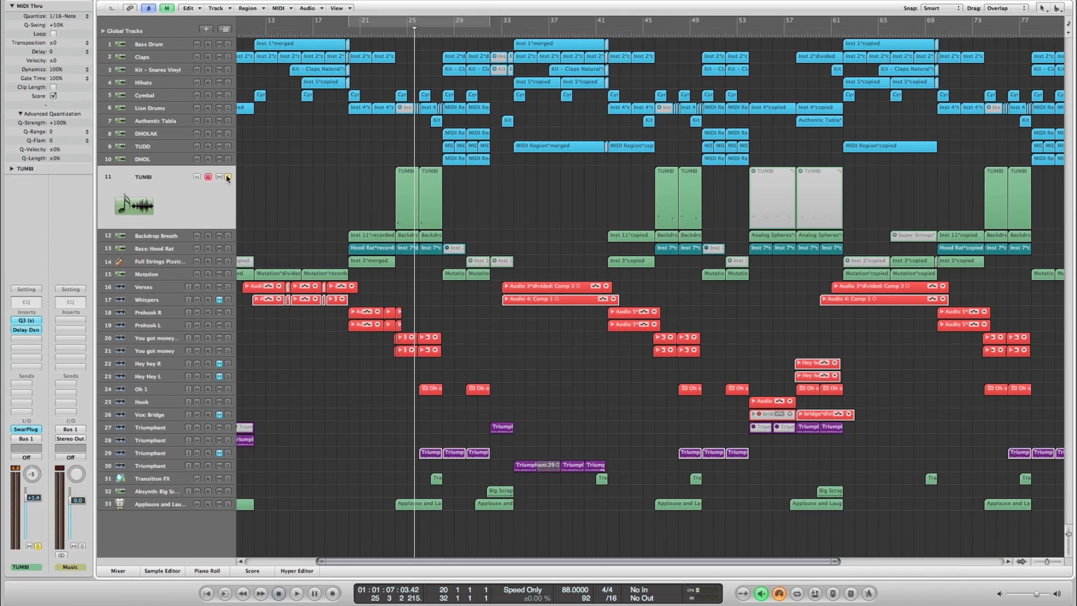
scroll(300, 189, "left", 3)
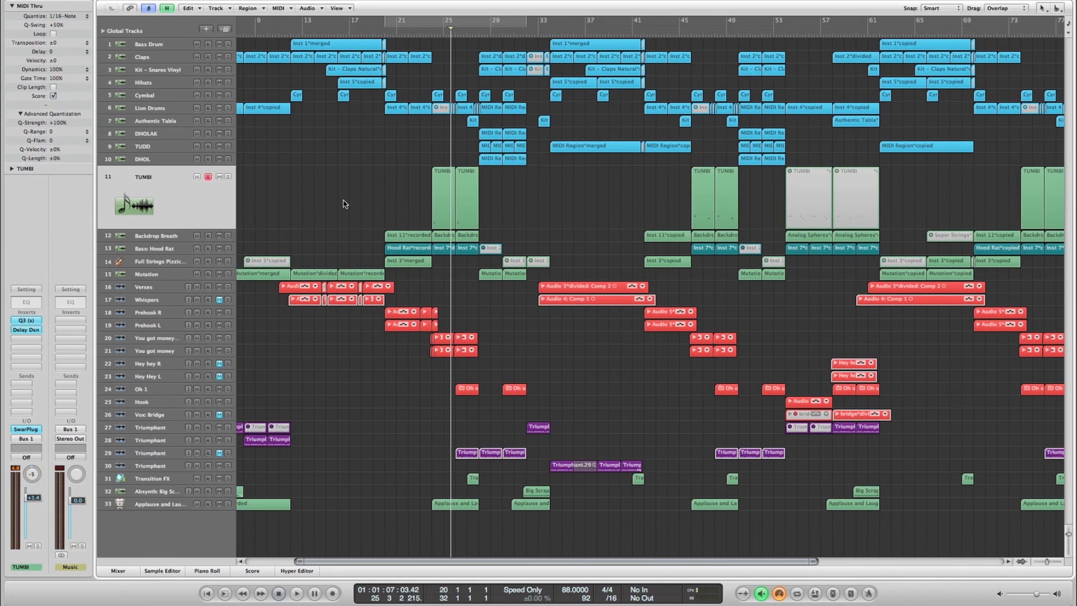
scroll(344, 203, "left", 5)
key("comma")
key("comma")
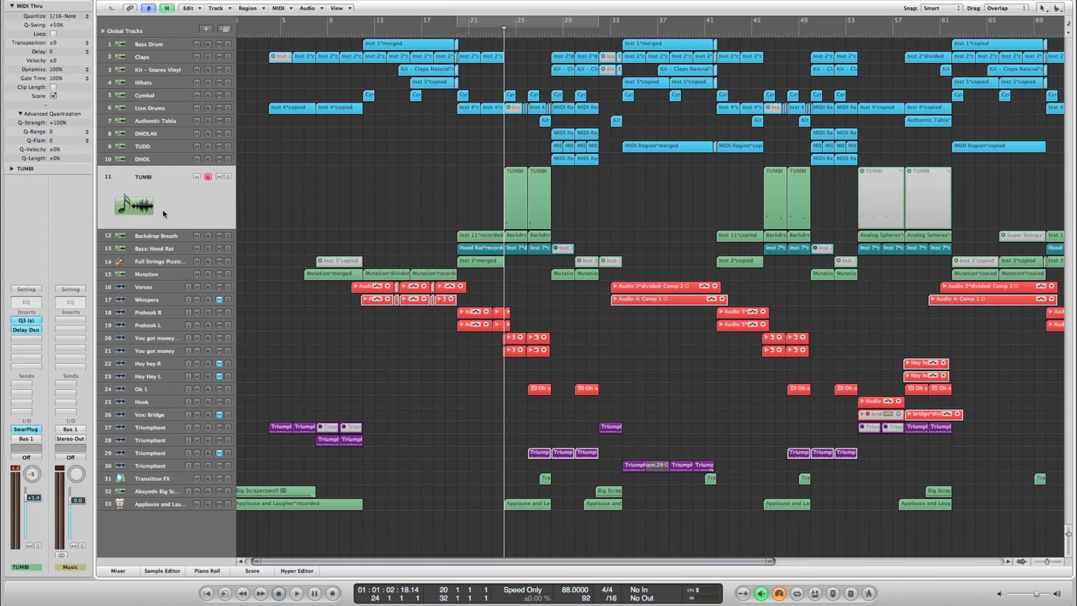
scroll(594, 120, "right", 3)
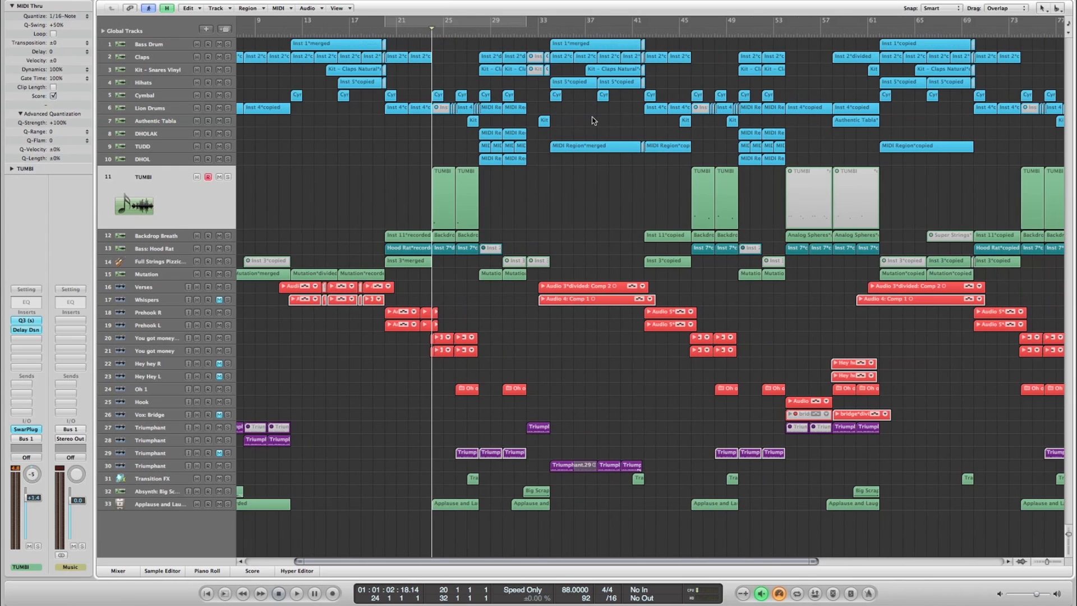
- Solo the DHOLAK, TUDD and DHOL tracks together and play them from about bar 28 to bar 31
left_click(147, 134)
left_click(480, 35)
key("comma")
key("period")
left_click_drag(228, 138, 227, 223)
key("space")
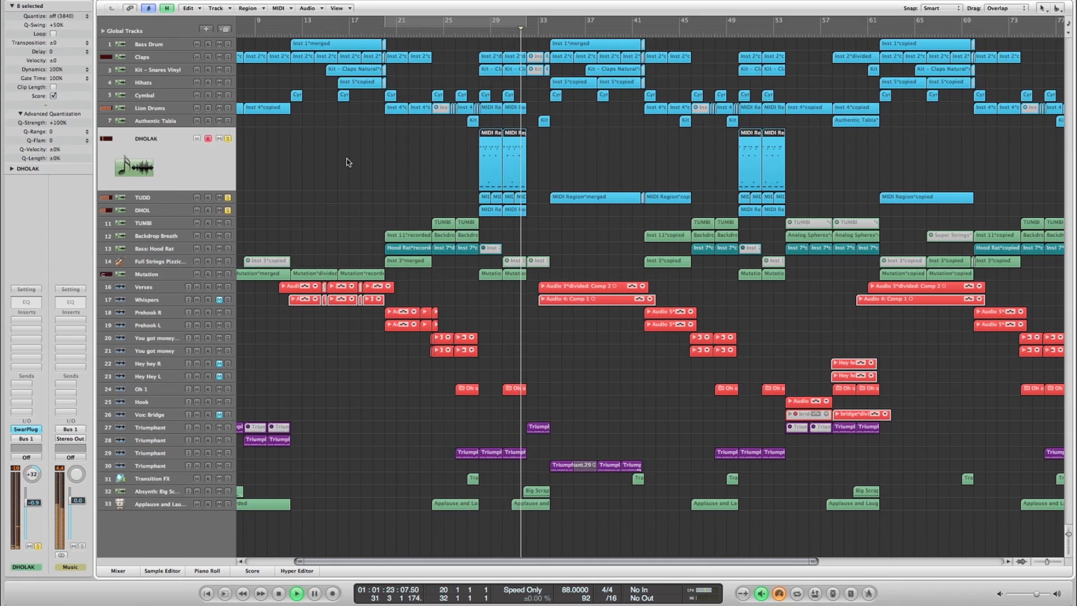
key("space")
- Add the Claps, Kit - Snares Vinyl and Lion Drums tracks to the soloed percussion and play from about bar 28 to bar 31
left_click(415, 169)
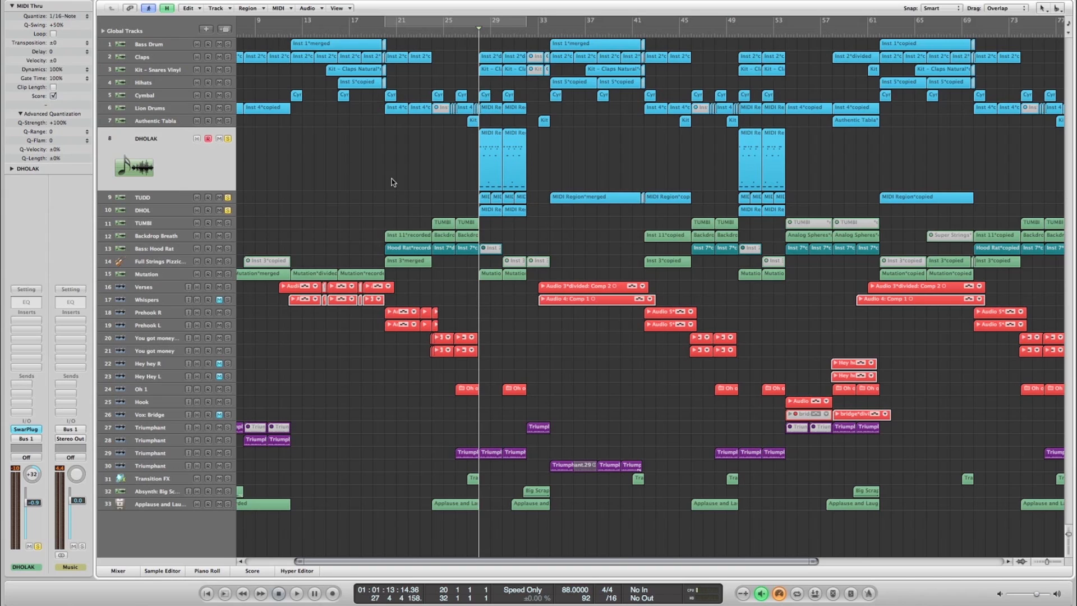
left_click_drag(227, 59, 228, 70)
left_click(228, 108)
key("space")
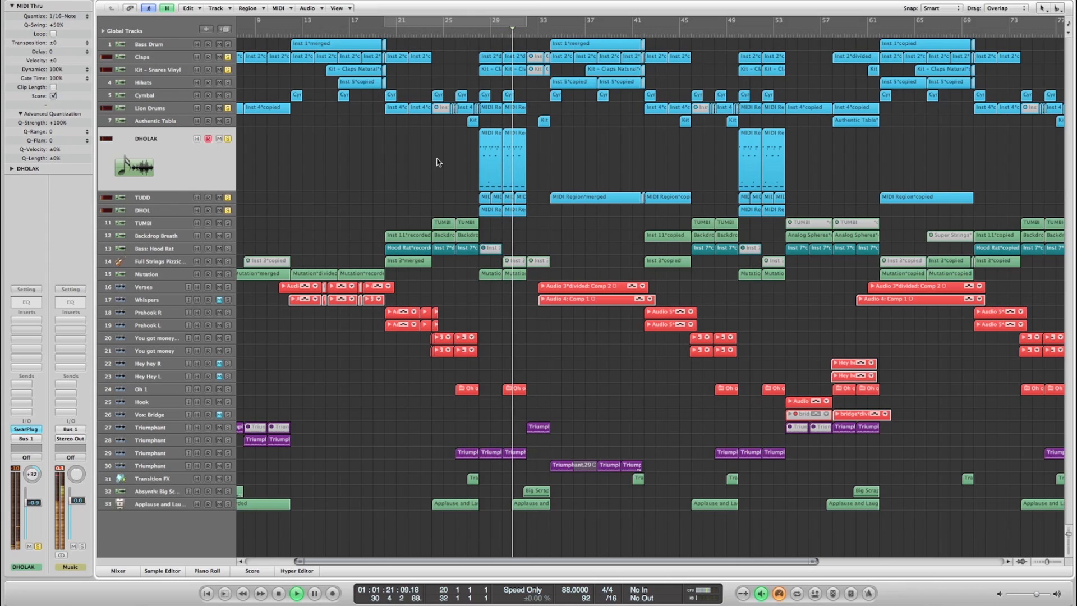
key("space")
- Open the DHOLAK region at bar 28 in the Piano Roll and audition several of its low and high notes one by one
double_click(492, 162)
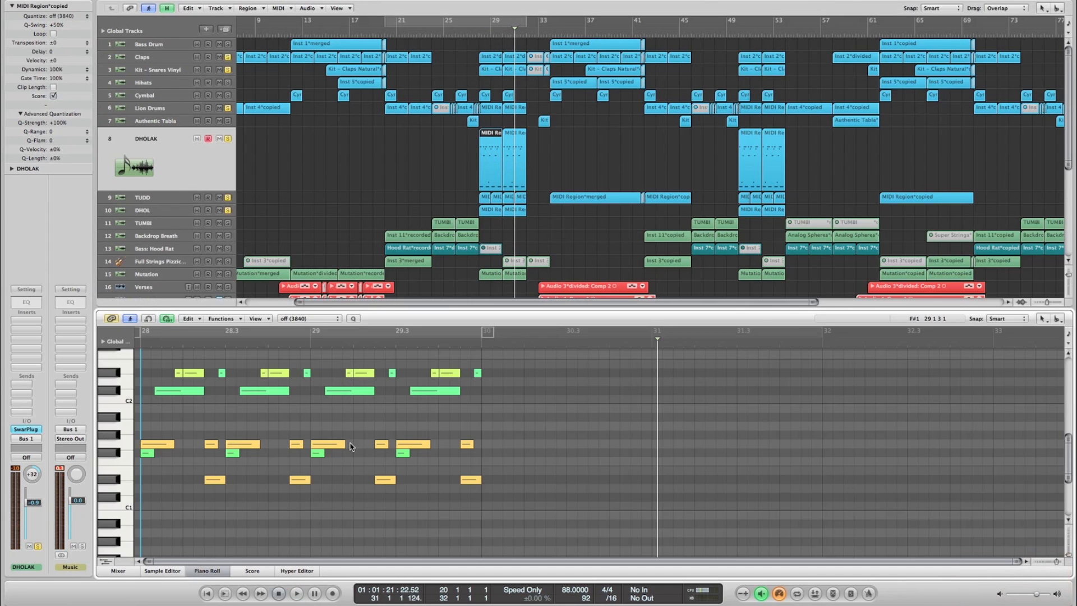
scroll(387, 437, "up", 3)
left_click(156, 487)
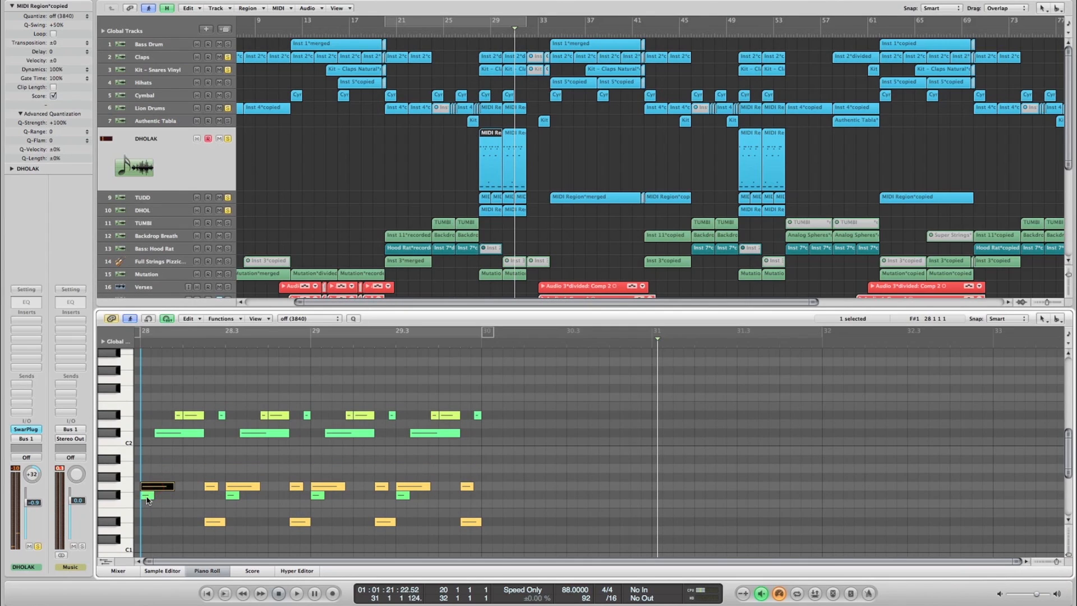
left_click(217, 523)
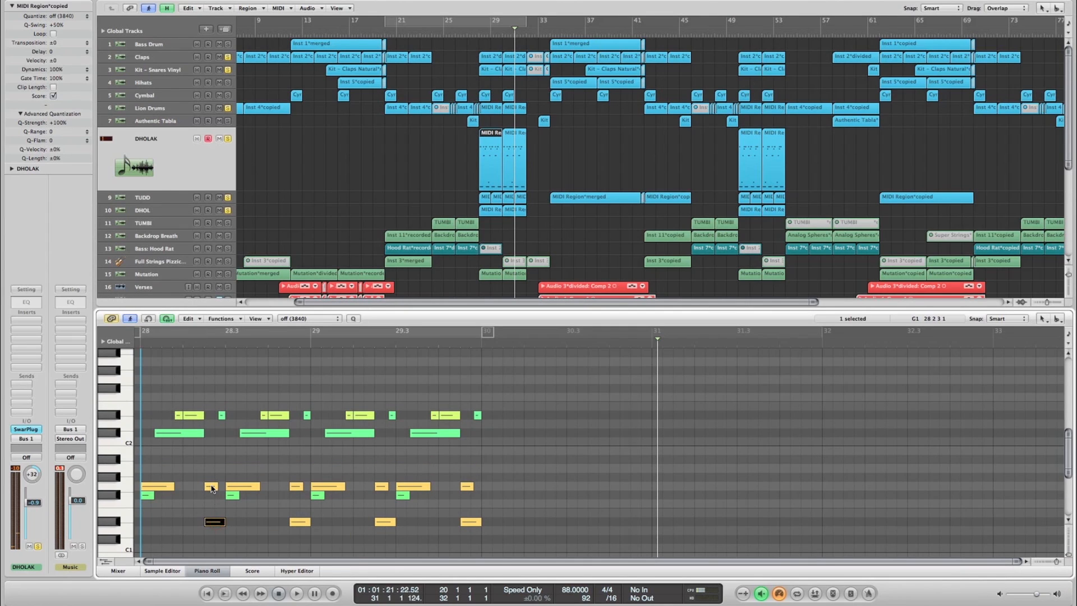
left_click(212, 487)
left_click(230, 486)
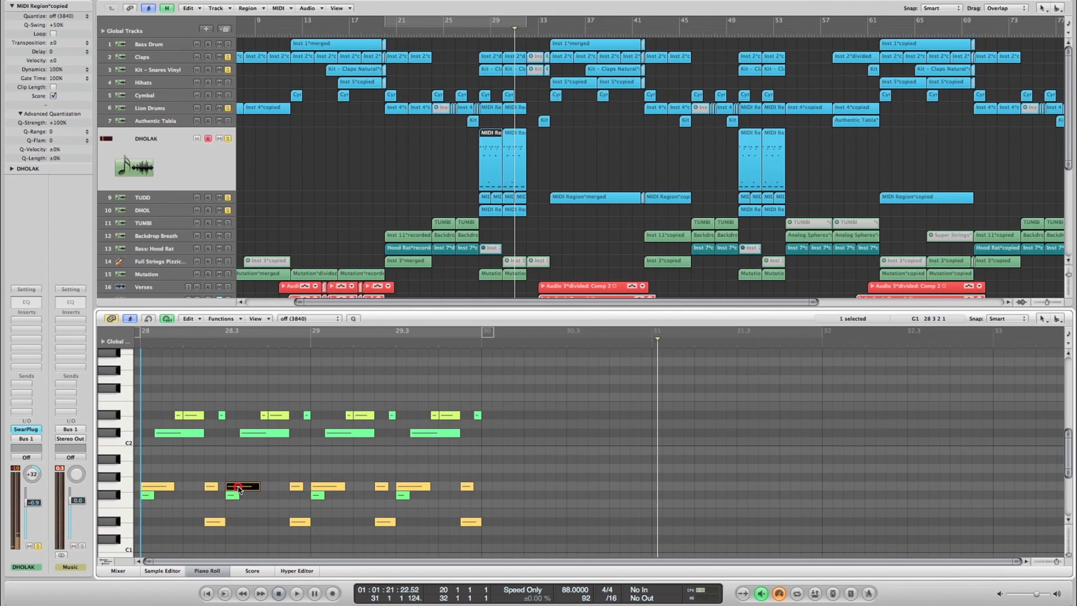
left_click(259, 434)
scroll(261, 435, "up", 2)
left_click(264, 438)
left_click(279, 438)
left_click(365, 403)
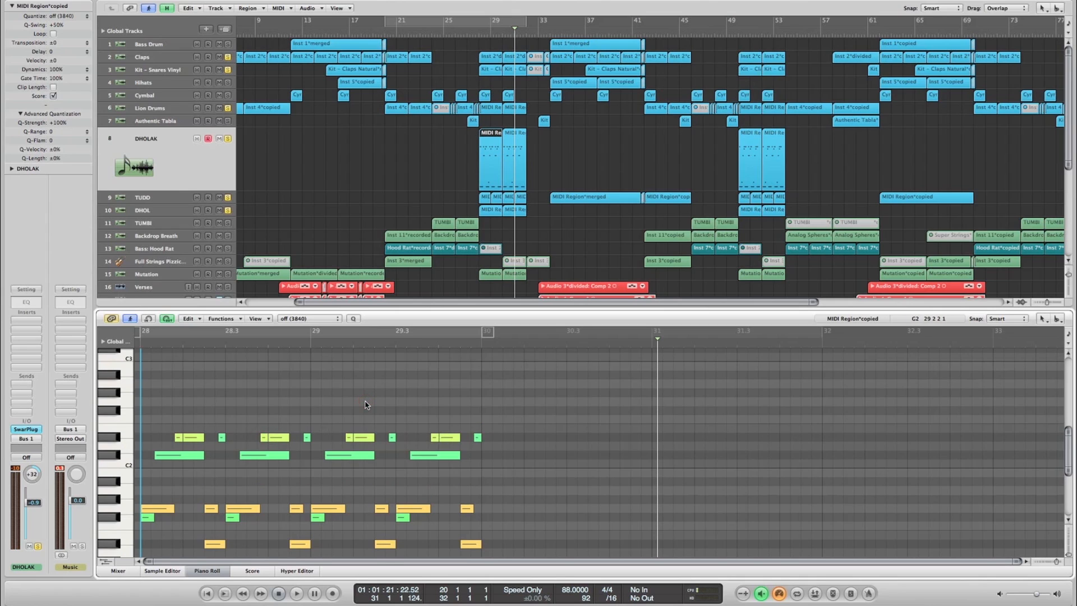
- Close the Piano Roll and unsolo all the soloed drum and percussion tracks from Claps down to DHOL
left_click(345, 150)
left_click(213, 571)
scroll(419, 174, "left", 5)
left_click_drag(227, 57, 230, 220)
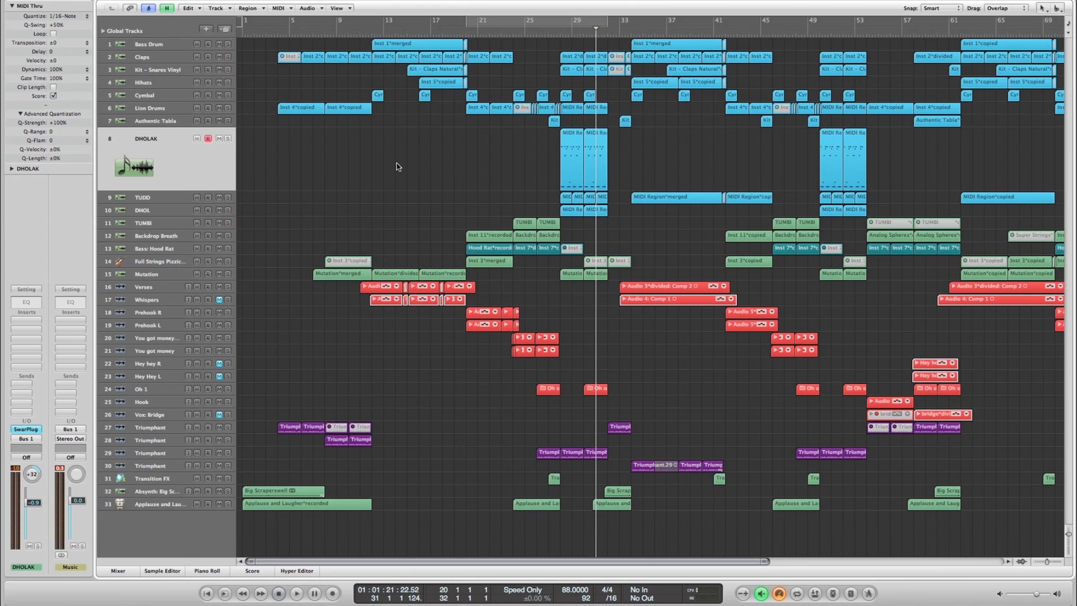
- Move the playhead forward to bar 34, where the next Bass Drum region begins
scroll(409, 165, "right", 3)
key("period")
key("period")
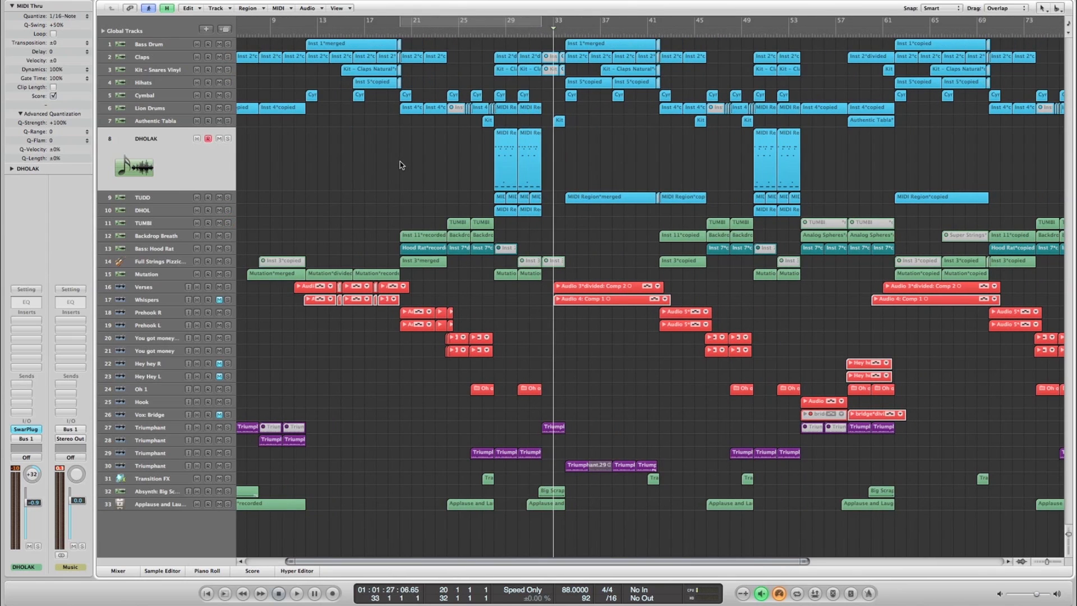
scroll(400, 165, "right", 1)
key("period")
scroll(395, 164, "left", 1)
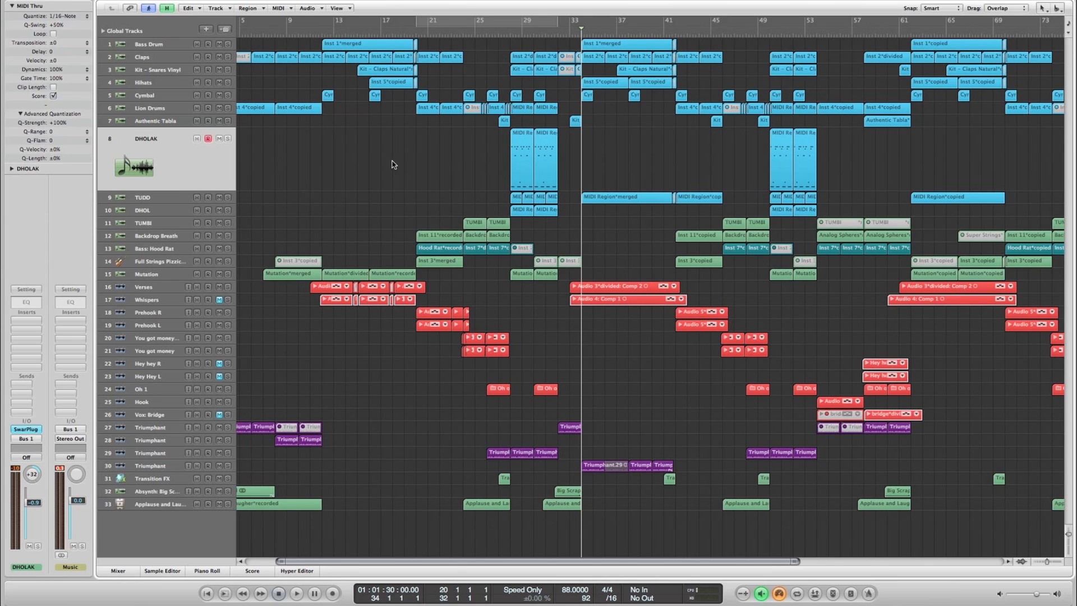
- Select the Verses vocal track 16 and open the Mixer below the arrangement
left_click(319, 286)
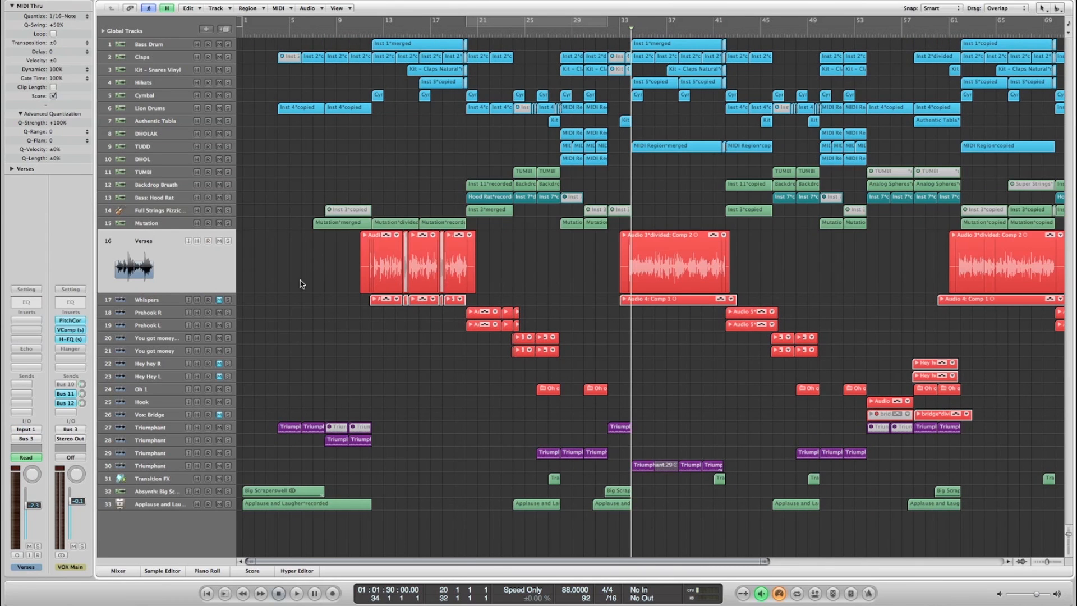
key("x")
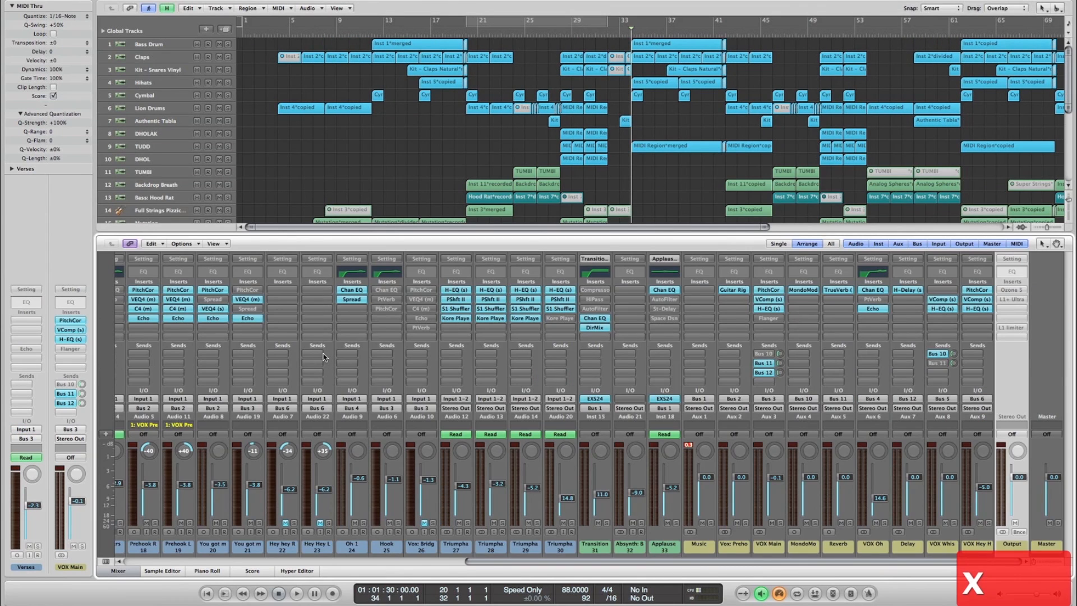
- Review the vocal tracks and their Mixer routing, selecting the VOX Main, Vox Preho and Music buses in turn, ending on VOX Main
scroll(320, 362, "left", 10)
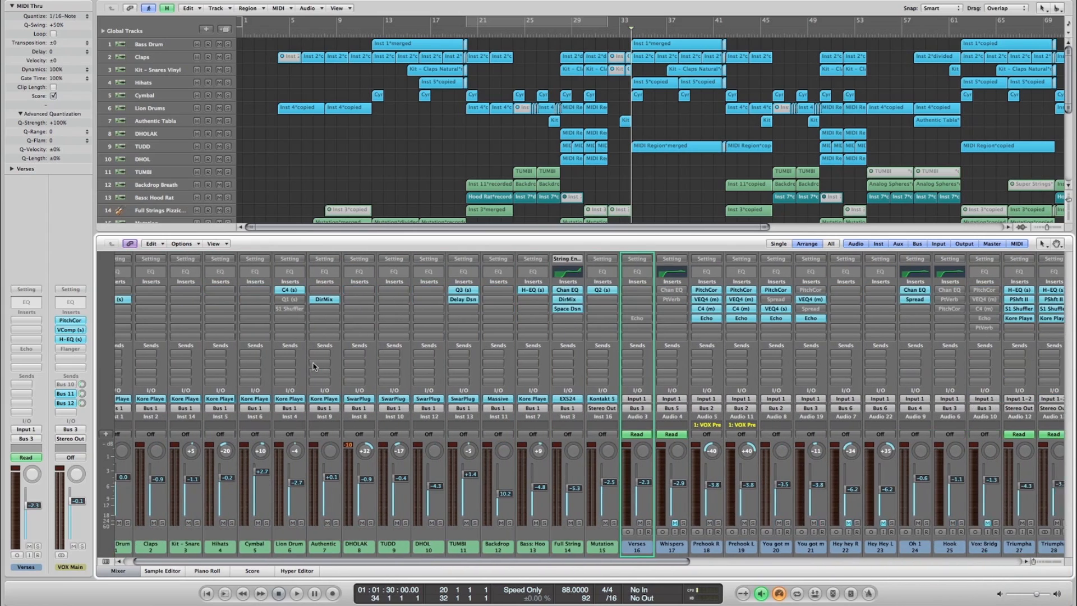
scroll(313, 366, "right", 6)
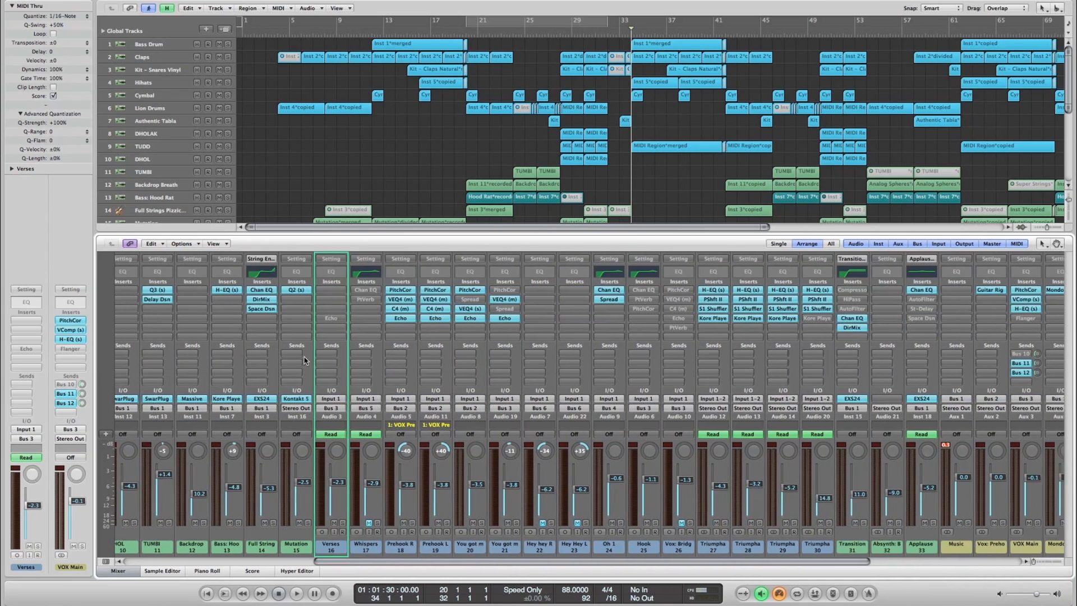
scroll(305, 361, "right", 5)
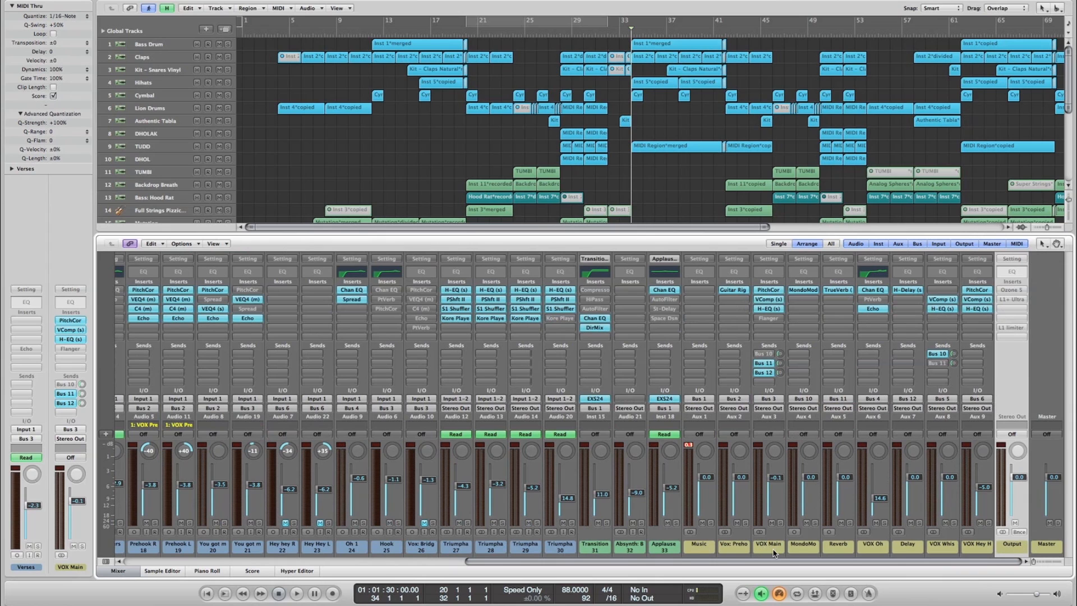
scroll(446, 73, "down", 5)
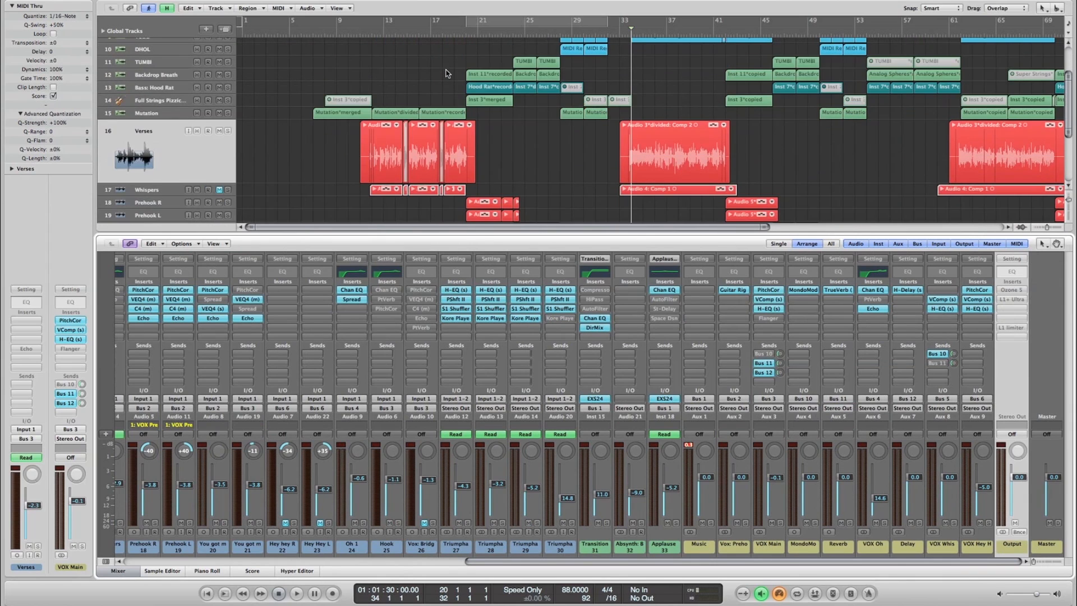
scroll(387, 87, "down", 3)
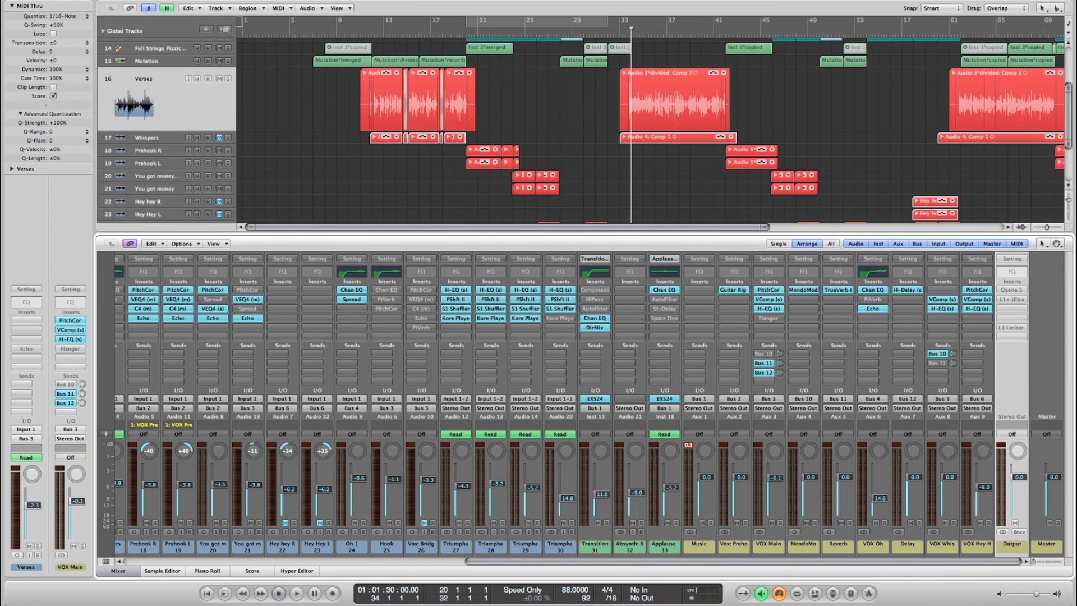
left_click(767, 547)
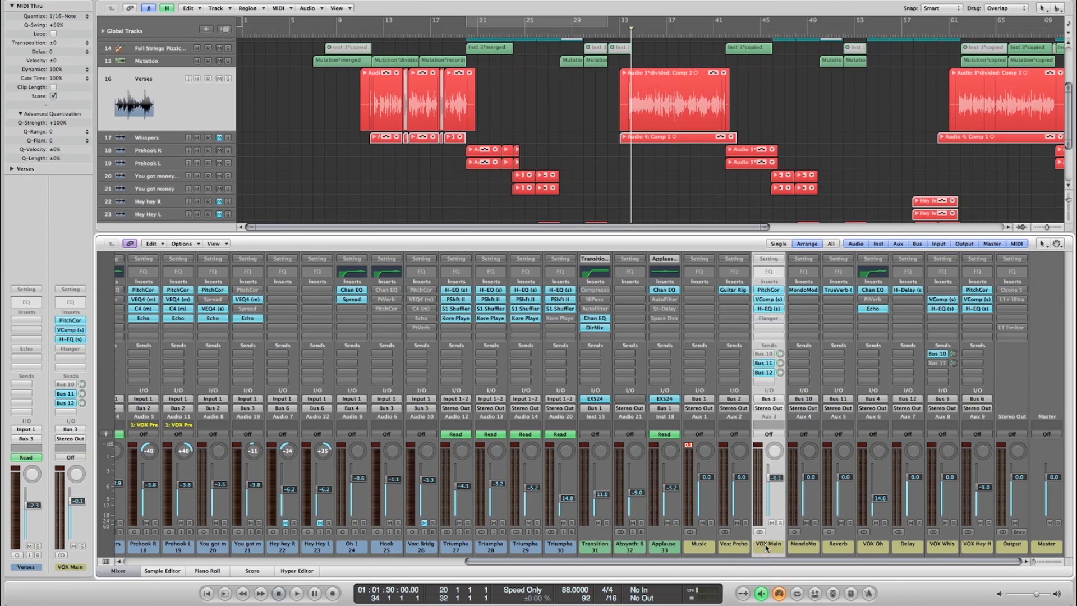
left_click(730, 548)
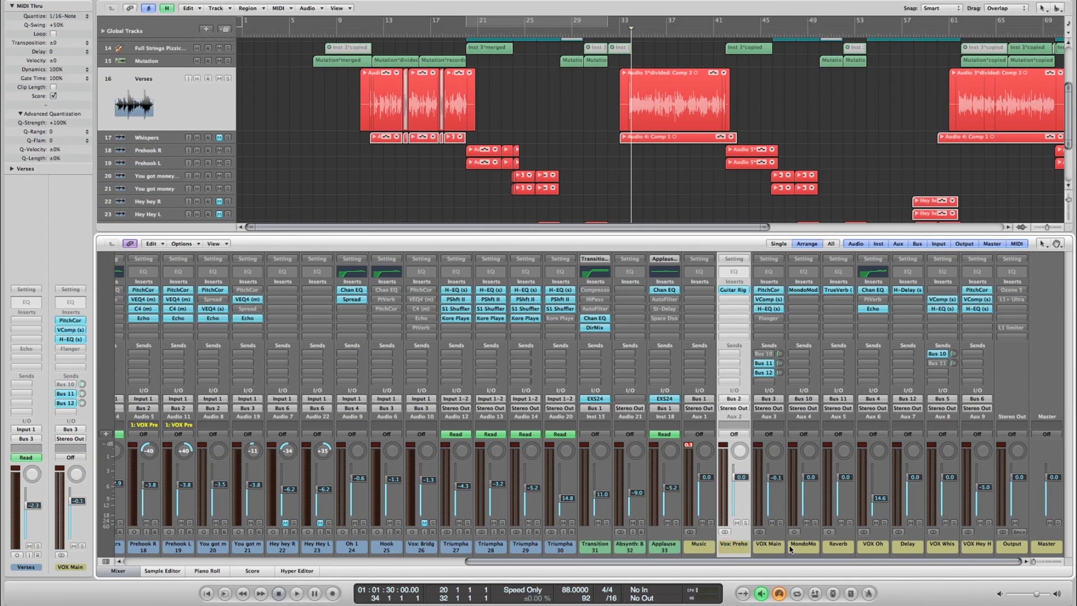
left_click(707, 549)
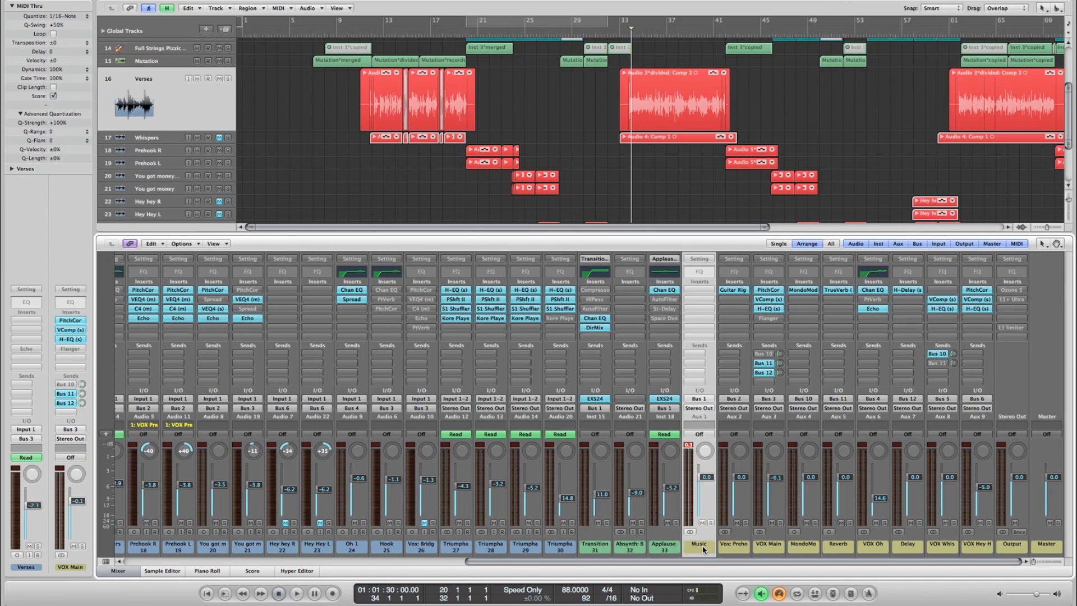
left_click(771, 547)
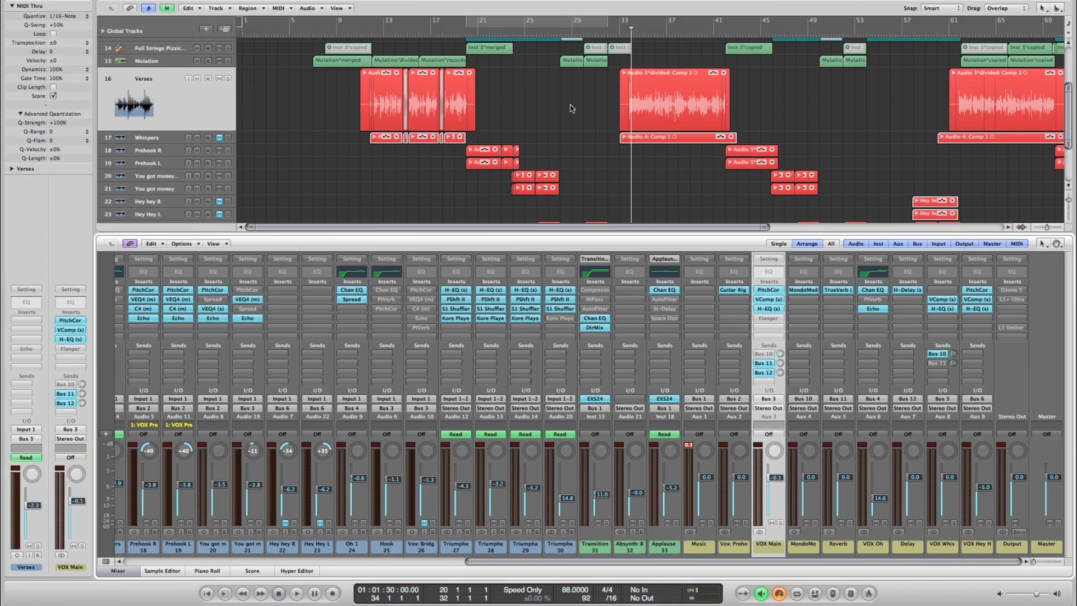
- Close the Mixer and select the Applause and Laughter track 33 with all its regions
key("x")
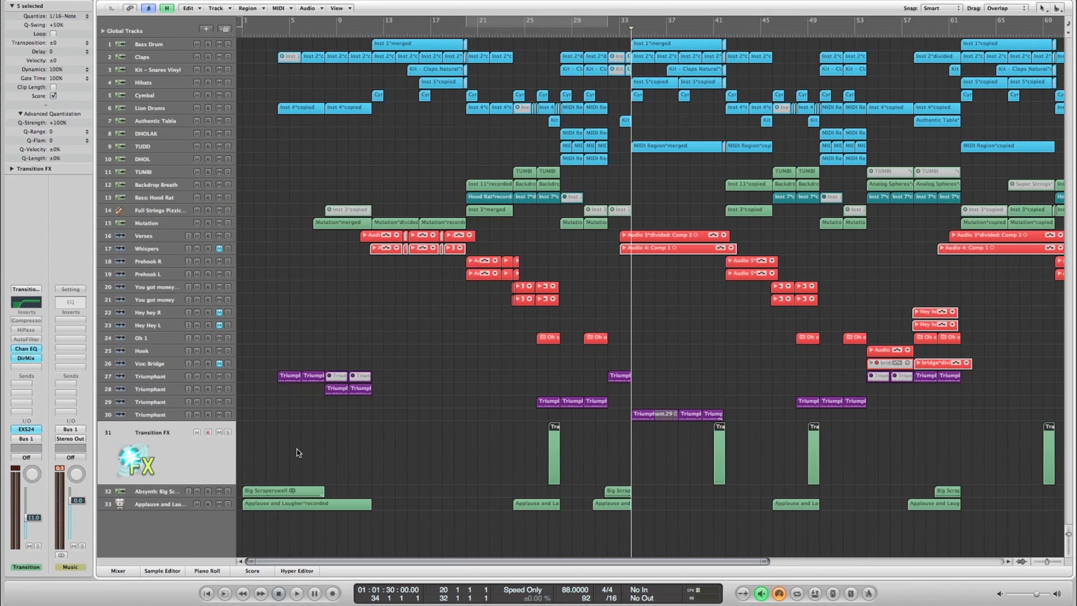
left_click(157, 492)
left_click(162, 504)
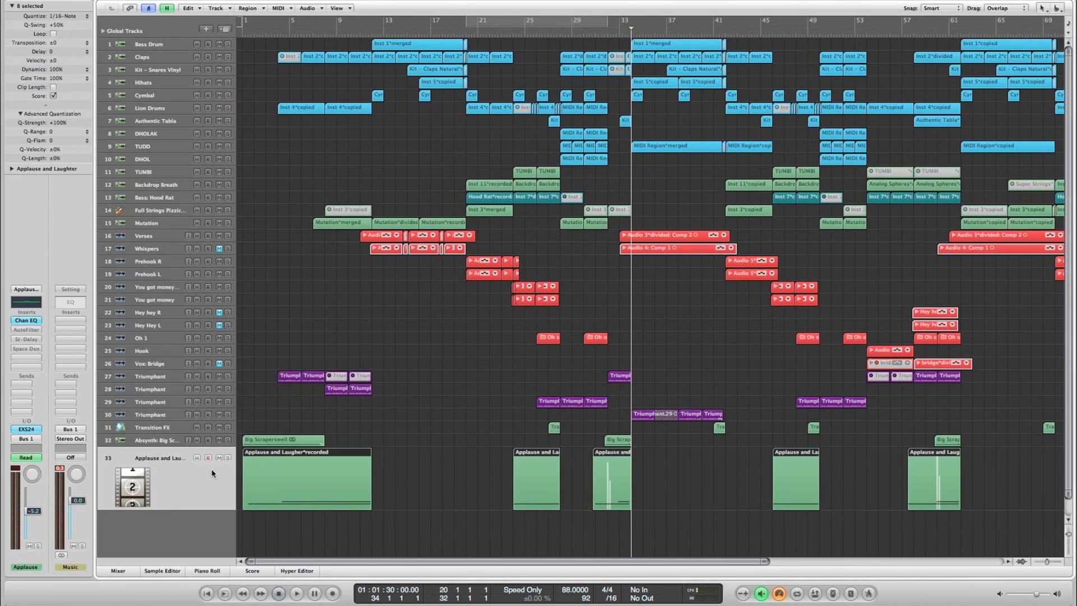
left_click(419, 472)
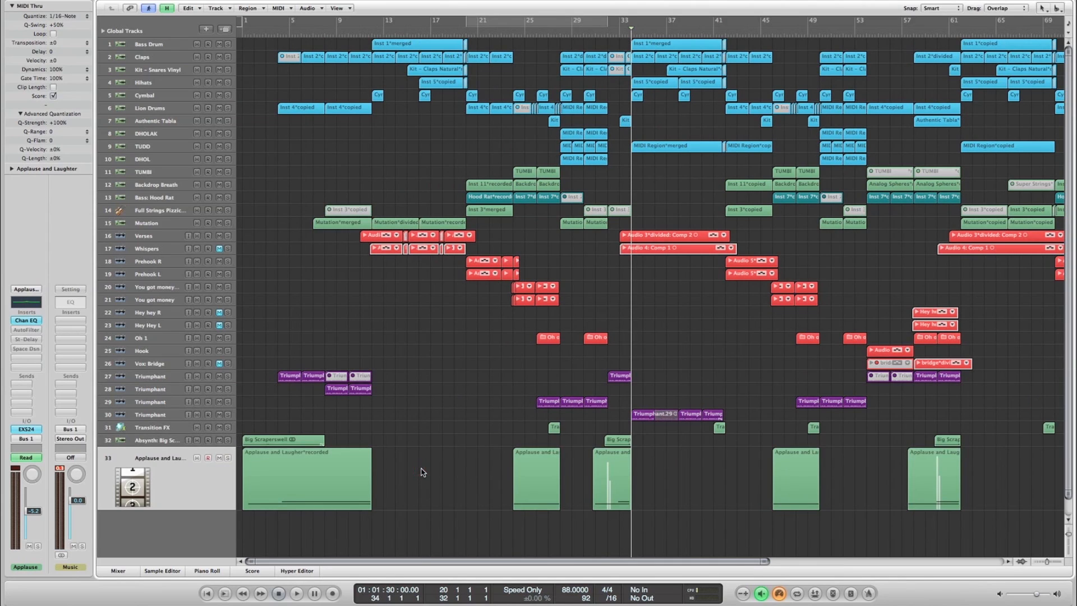
left_click(182, 478)
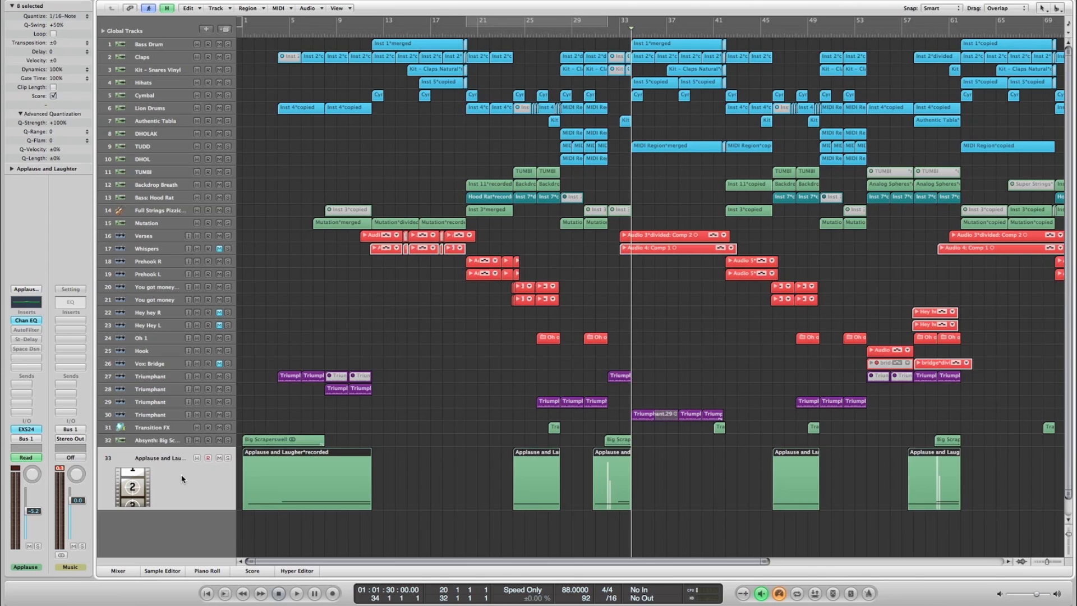
- Return the playhead to bar 1 and show the 02 Ambient Environments sounds in the Library
key("Return")
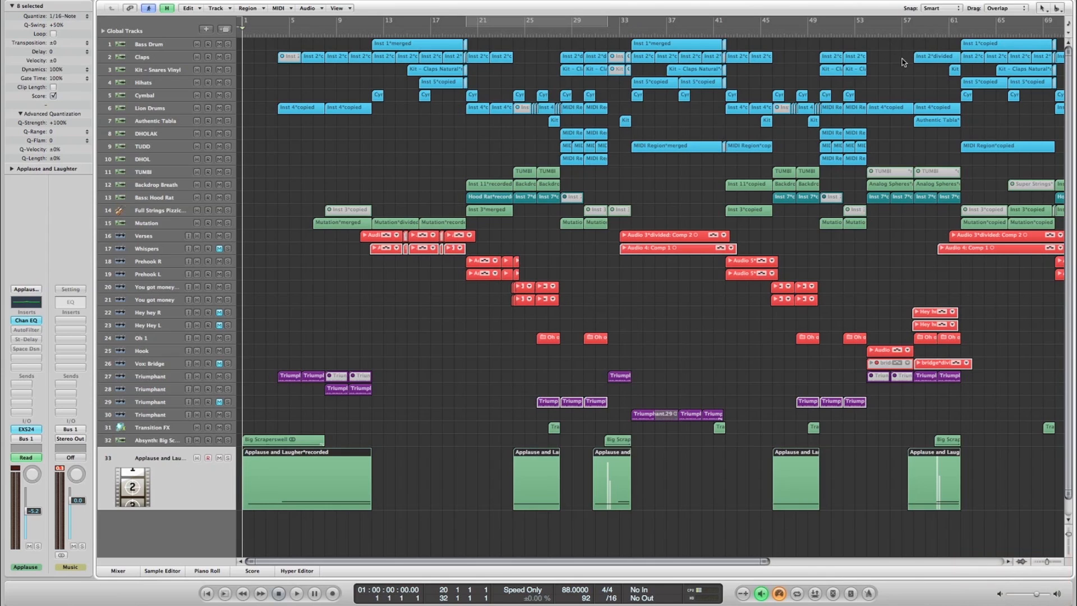
key("f")
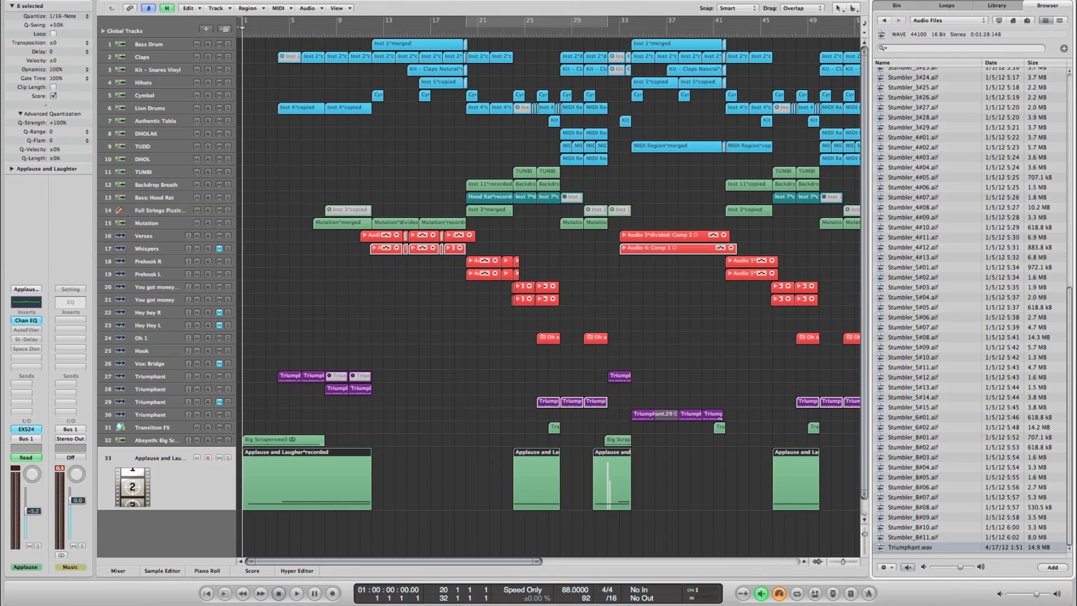
left_click(972, 7)
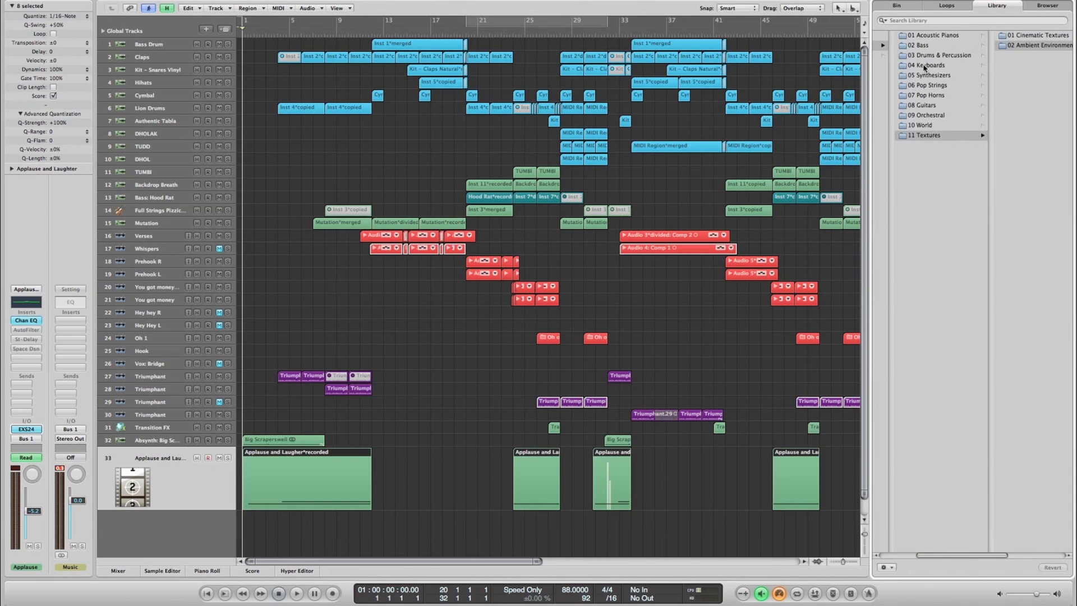
left_click(1038, 45)
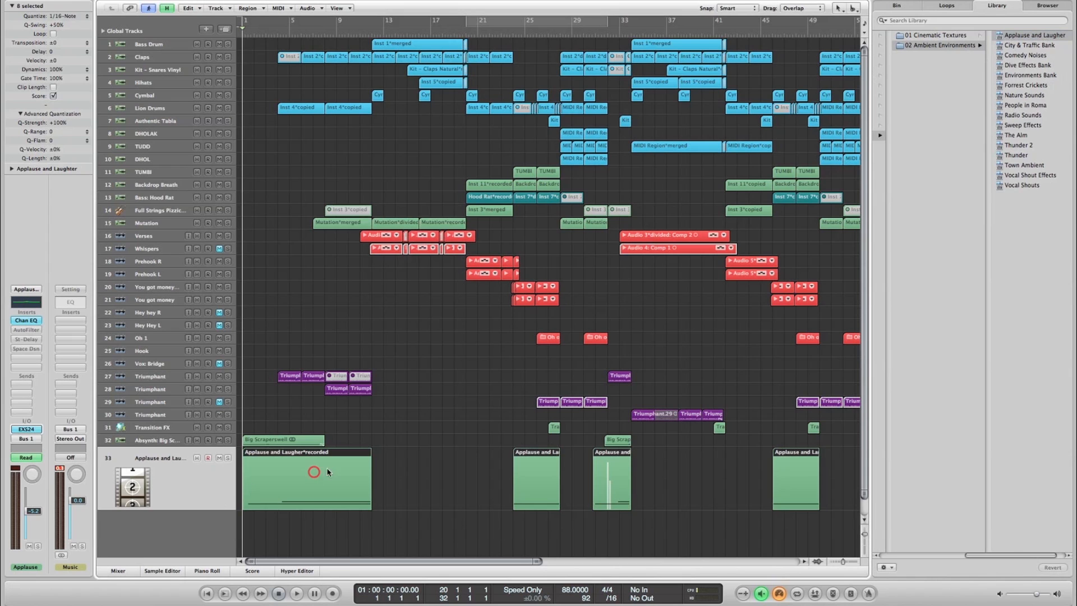
- Show the volume automation of the Applause and Laughter track and audition the track in solo
key("a")
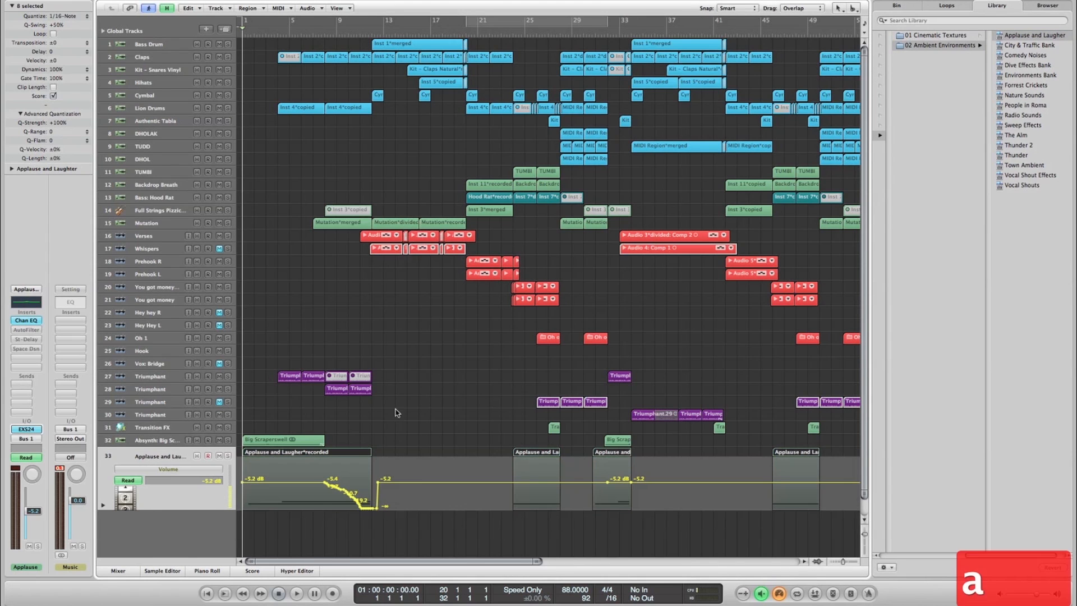
scroll(404, 410, "down", 1)
scroll(406, 410, "down", 1)
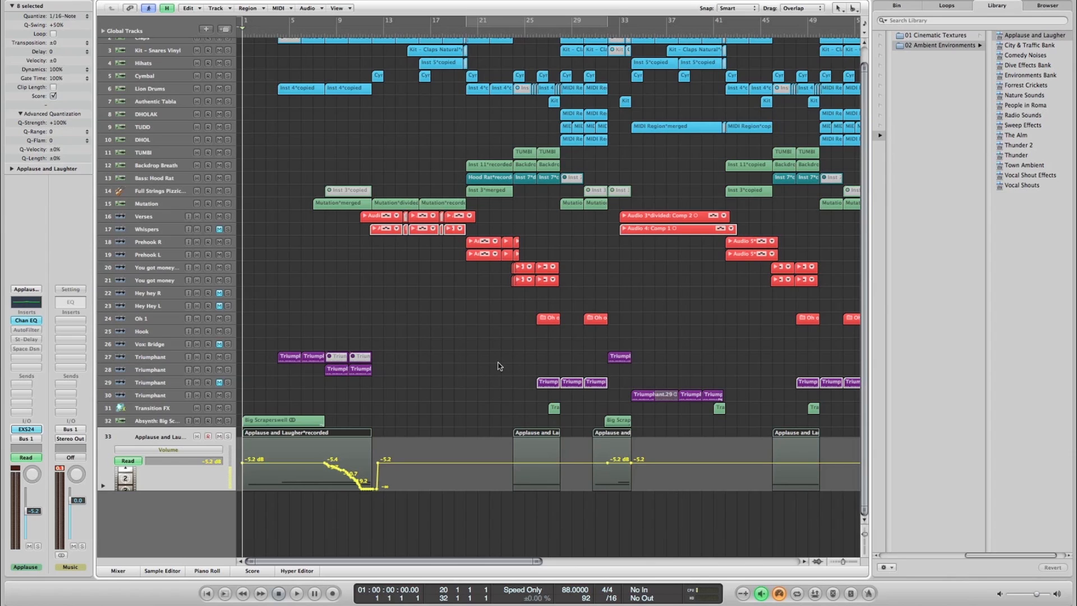
left_click(227, 437)
key("space")
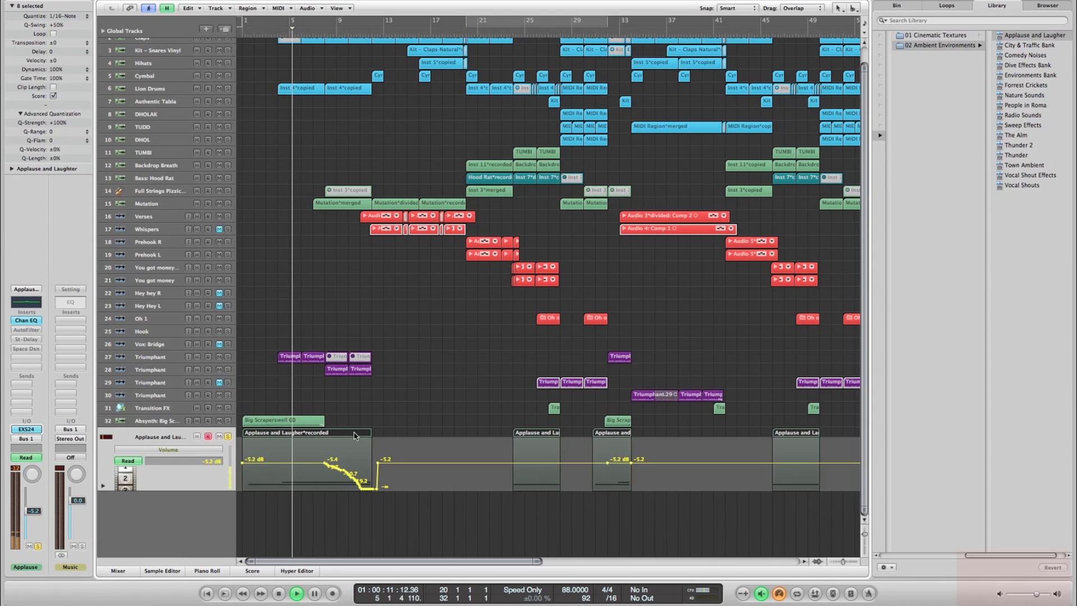
key("space")
- Open the Applause and Laughter regions in the Piano Roll, with the playhead back at bar 1, and hide the track automation
key("p")
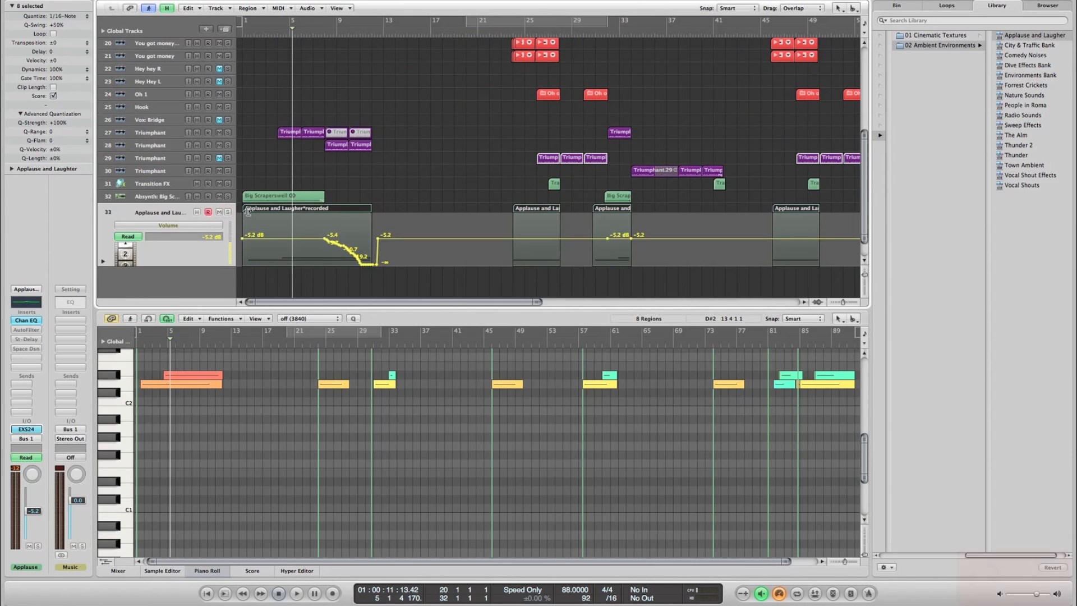
key("Return")
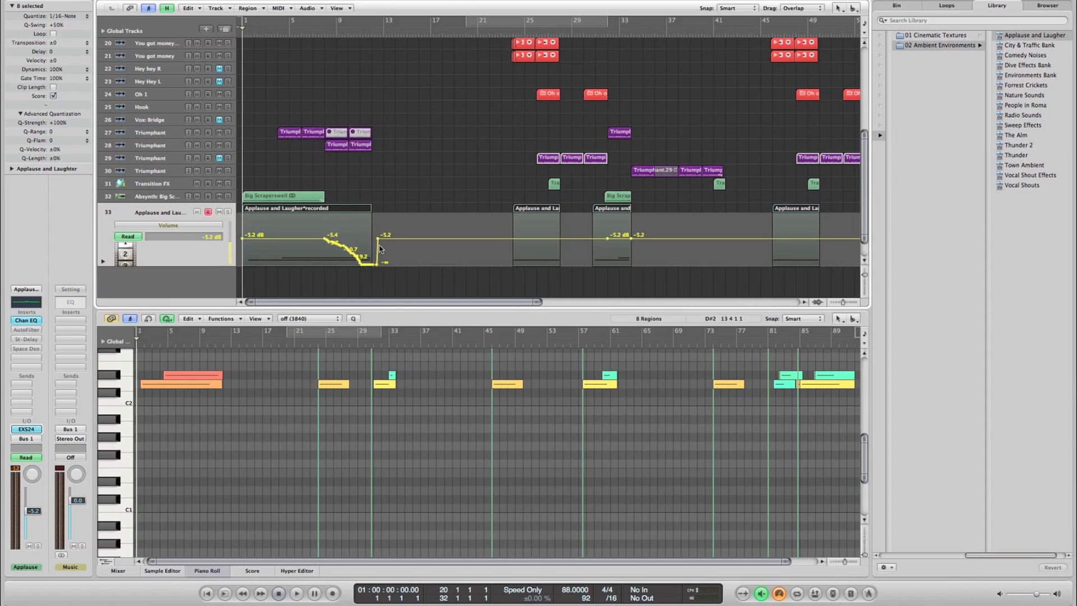
key("a")
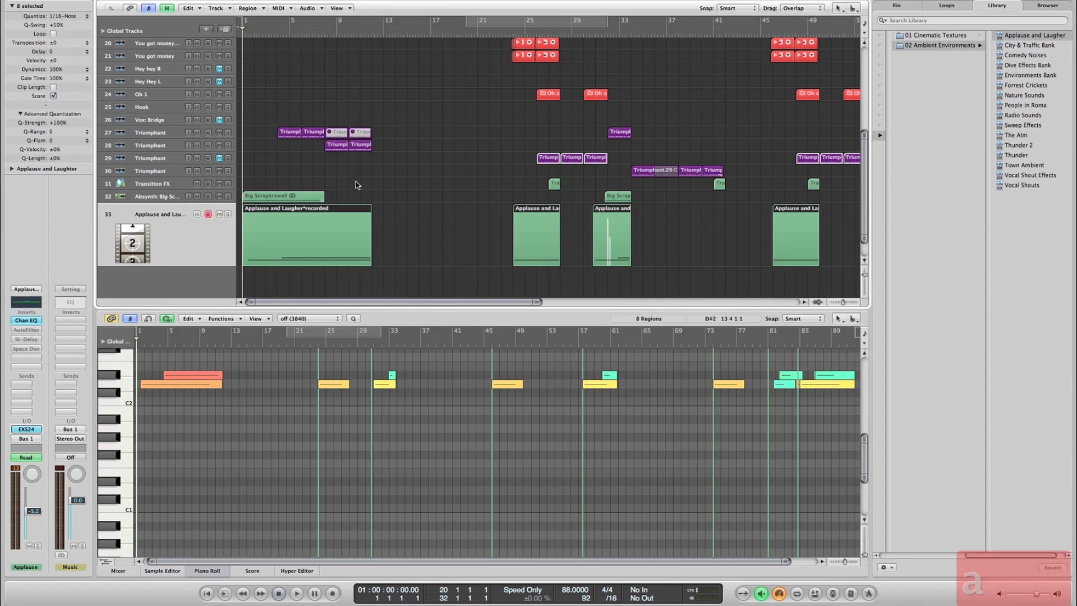
- Widen the track headers to reveal the full name of Absynth track 32 and audition that track in solo
left_click(158, 197)
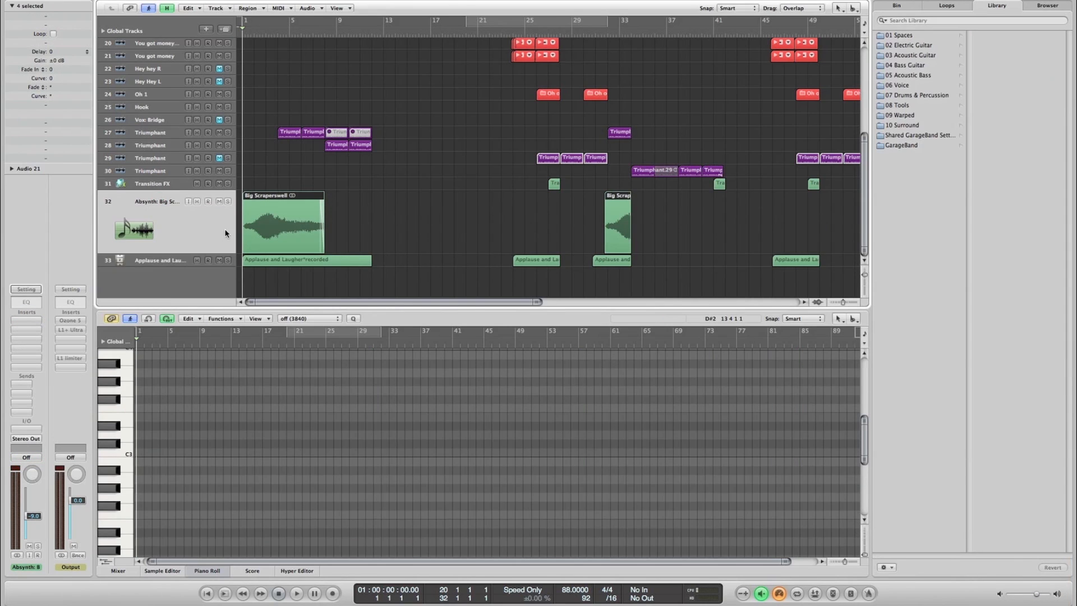
left_click_drag(234, 230, 267, 229)
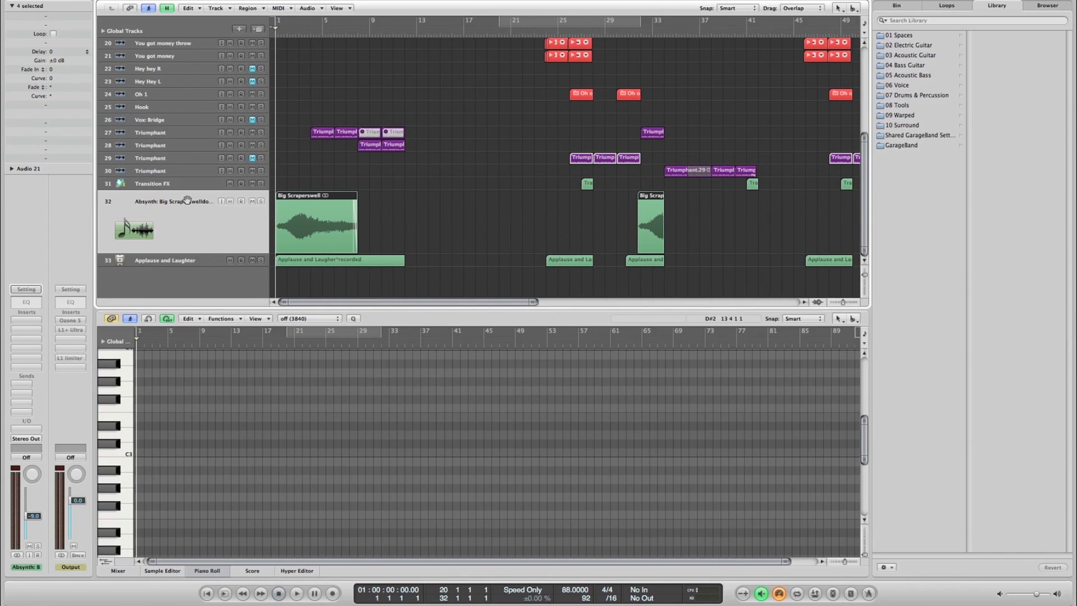
left_click(260, 201)
key("space")
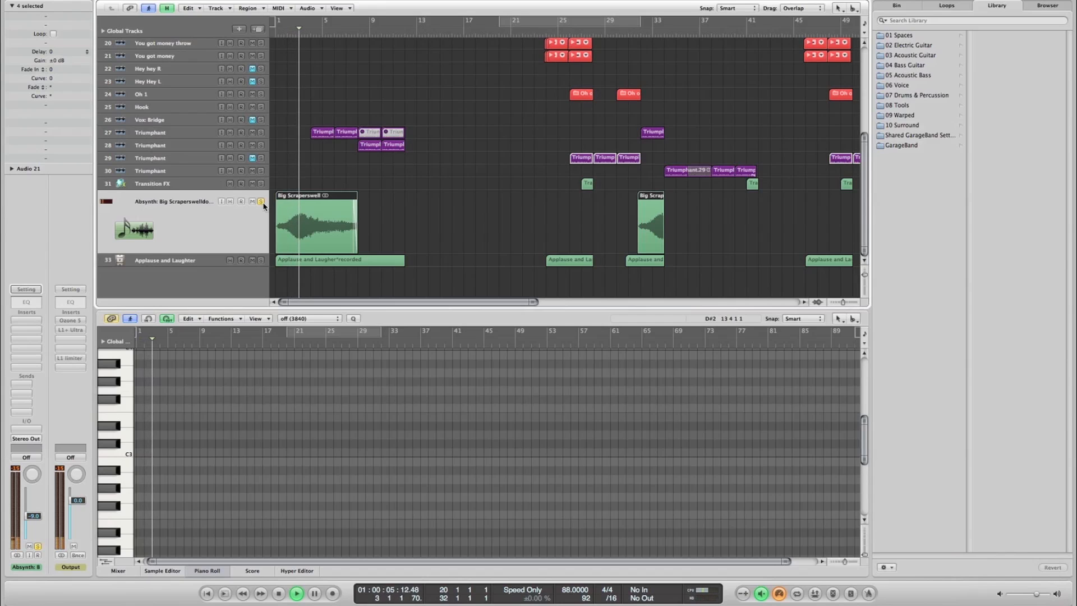
key("space")
- Play the Absynth and Applause and Laughter tracks together in solo from the start of the song
key("Return")
key("space")
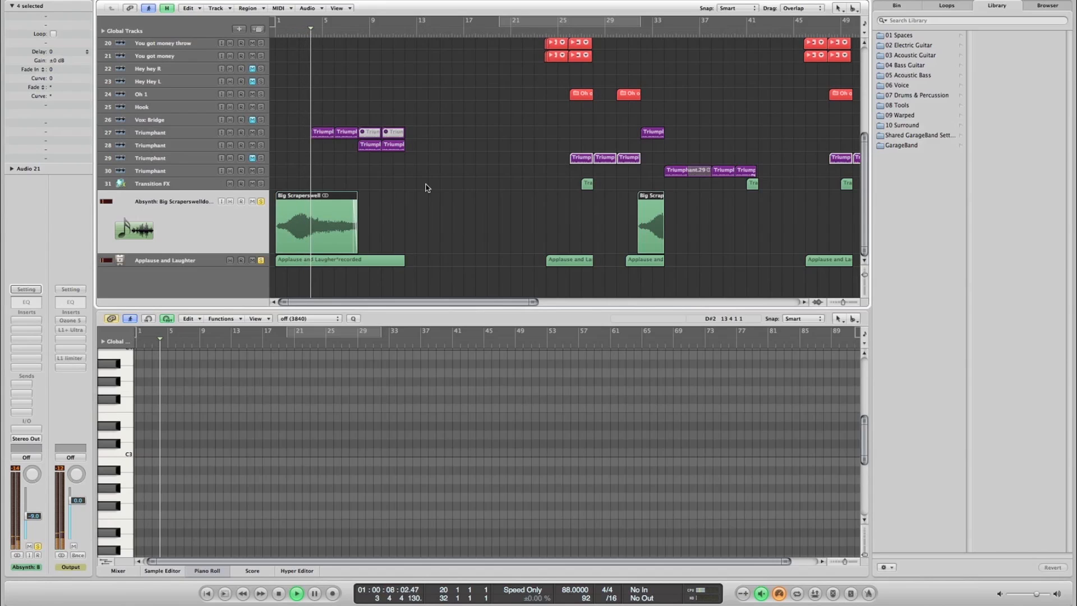
key("space")
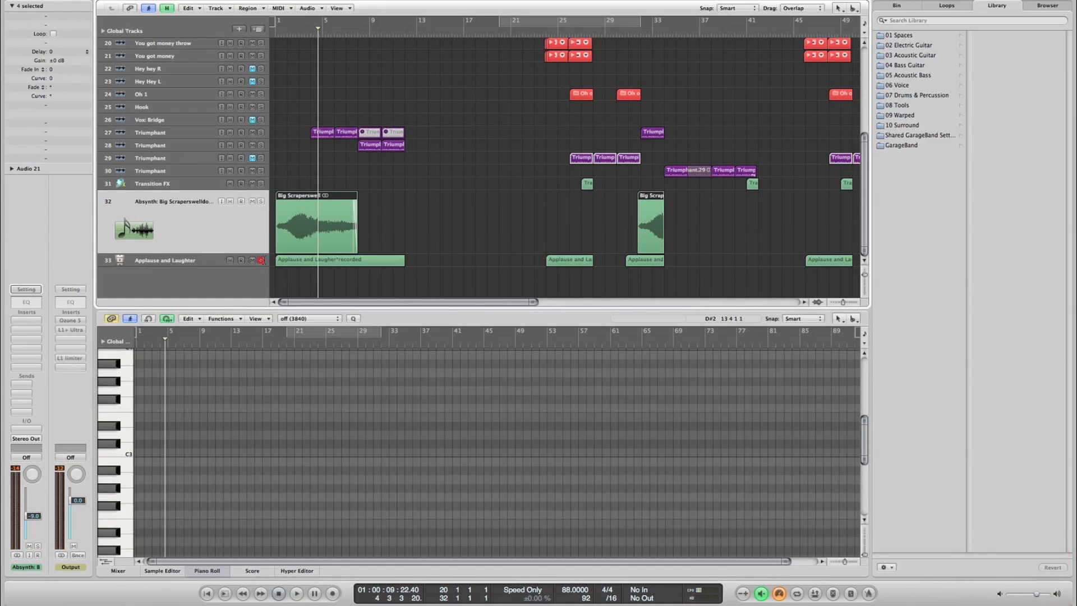
- Restore the full arrangement view without the Piano Roll and Library, and move the playhead to bar 58
left_click(472, 214)
scroll(444, 214, "right", 1)
scroll(444, 214, "right", 2)
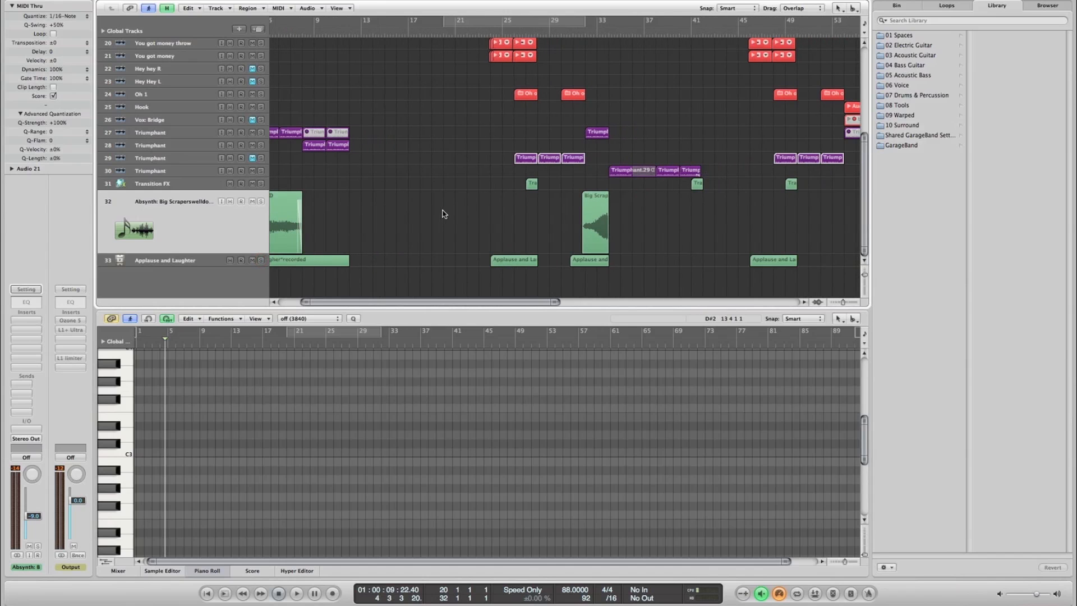
scroll(444, 214, "left", 2)
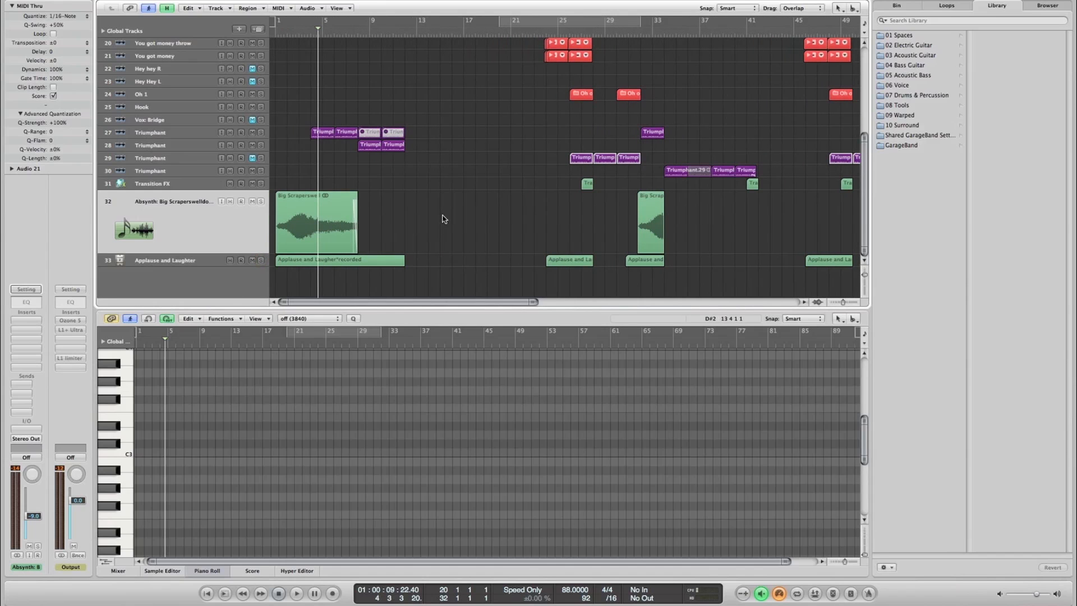
key("1")
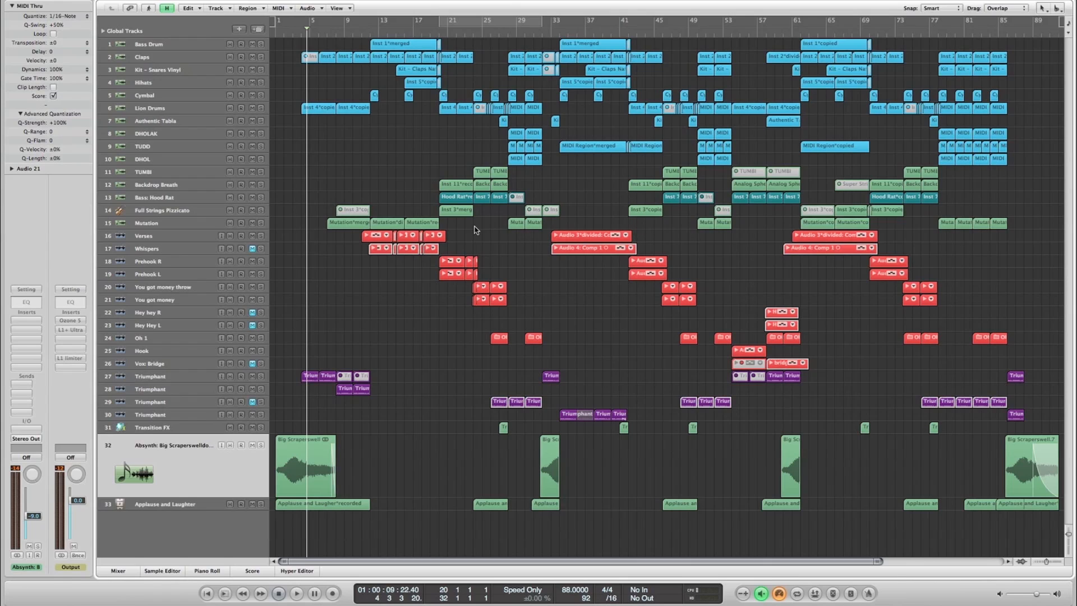
left_click(773, 29)
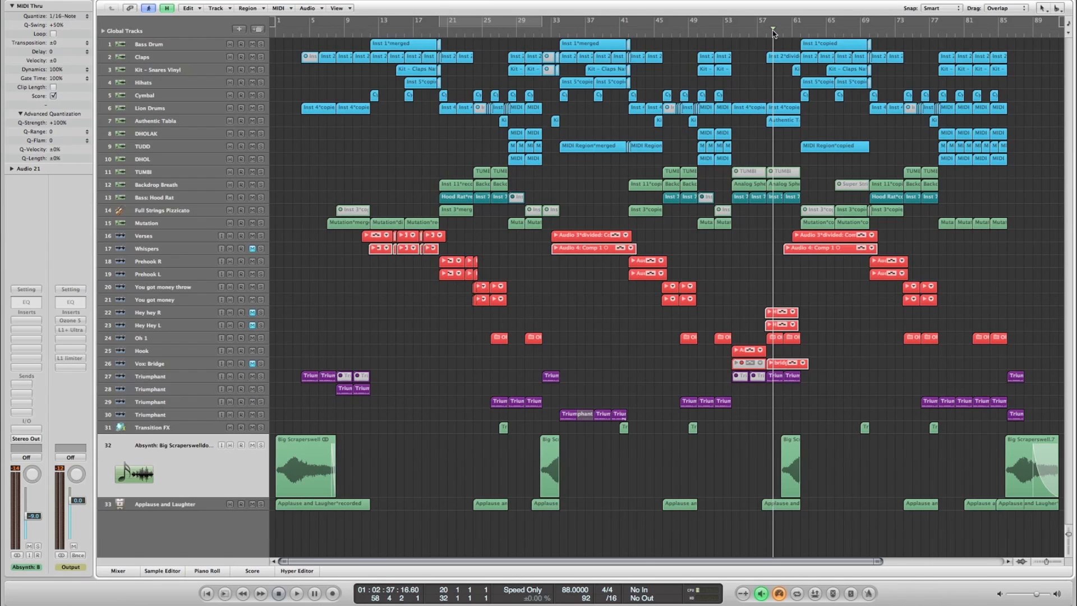
scroll(917, 35, "right", 5)
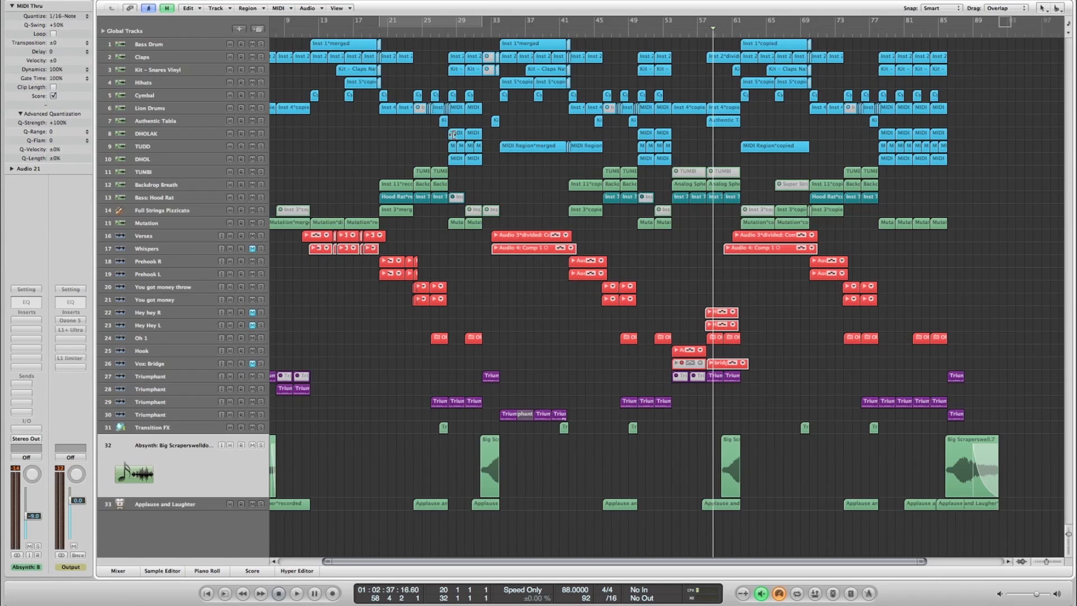
- Switch to the web browser and open the Byznez artist page on Facebook at its profile section
key("ctrl+1")
type("face")
key("Down")
key("Down")
key("Down")
key("Return")
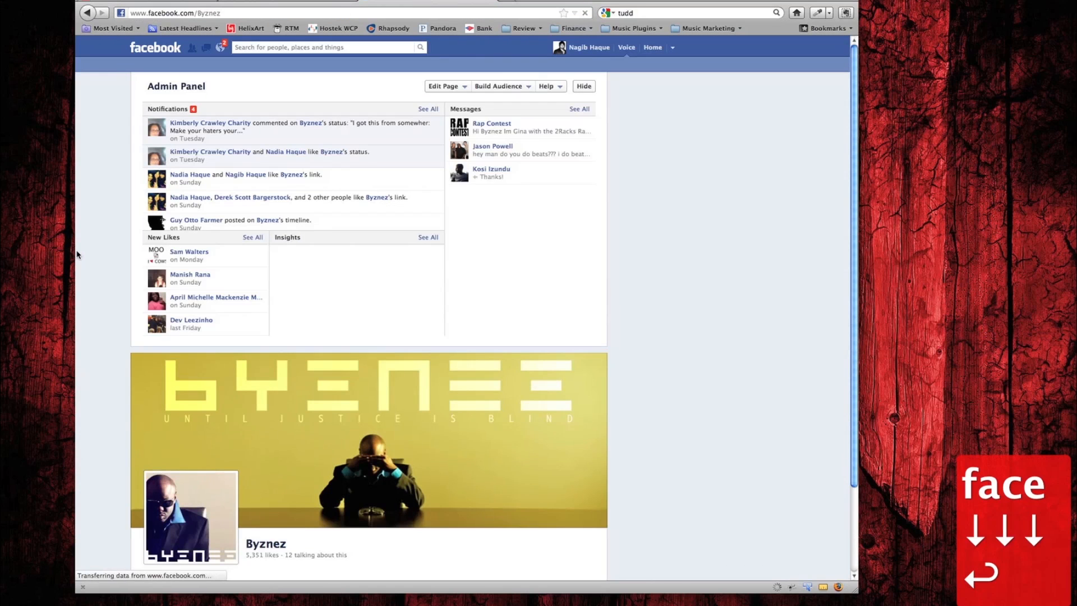
scroll(77, 254, "down", 4)
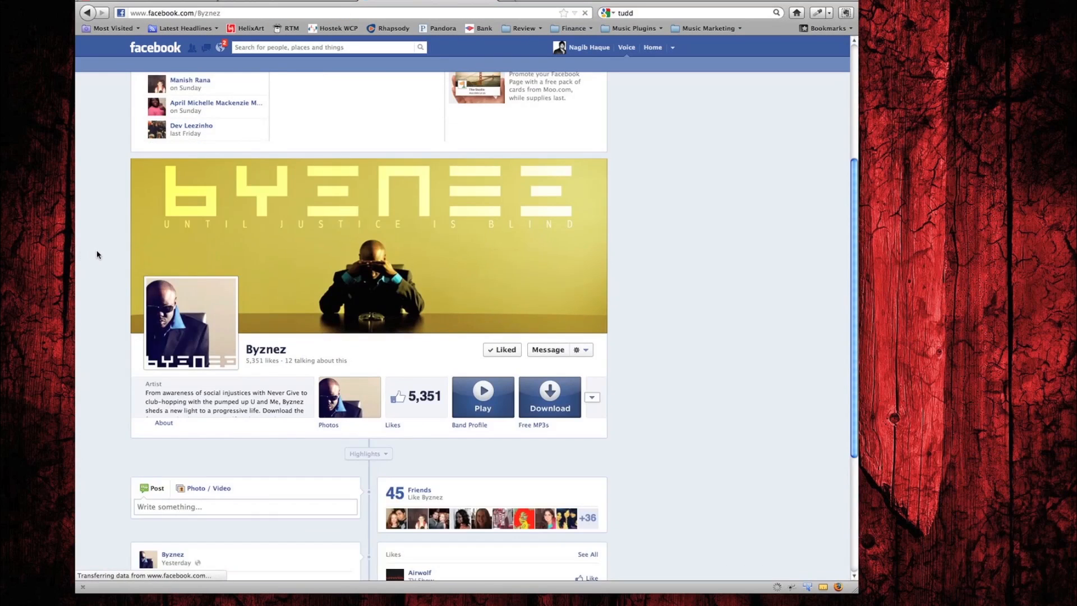